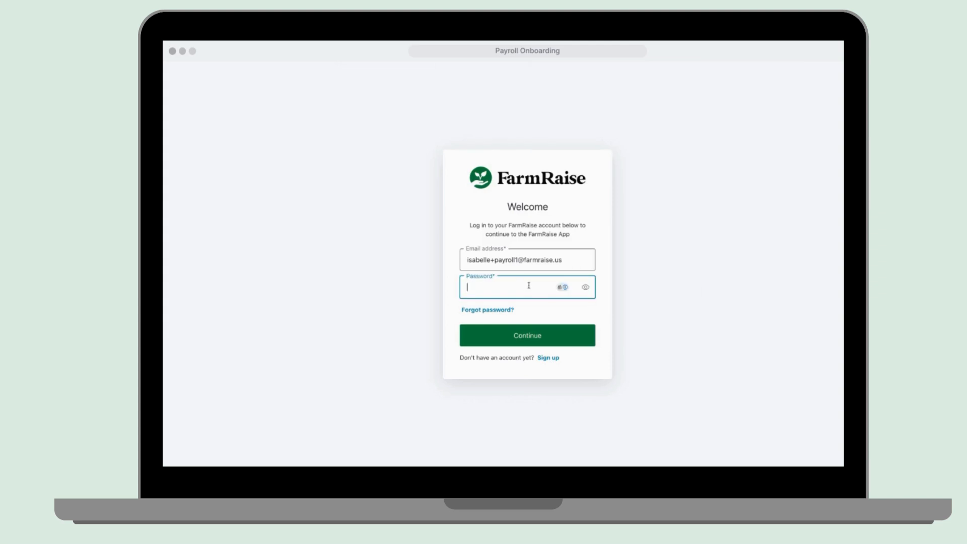
# Log in to FarmRaise with the account password.
pyautogui.write('password1')
pyautogui.press('Return')
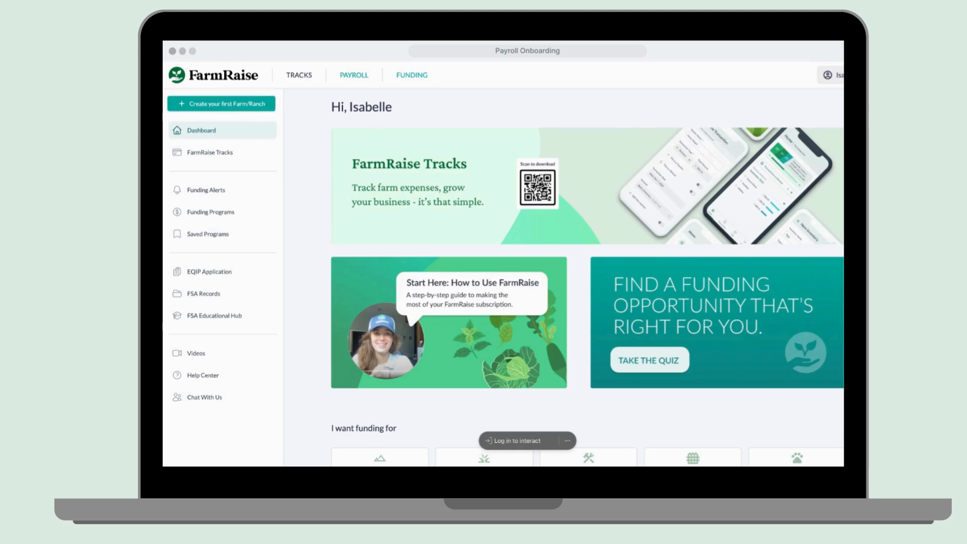
# Open Payroll and continue past the welcome page to the empty Business Information form.
pyautogui.click(360, 77)
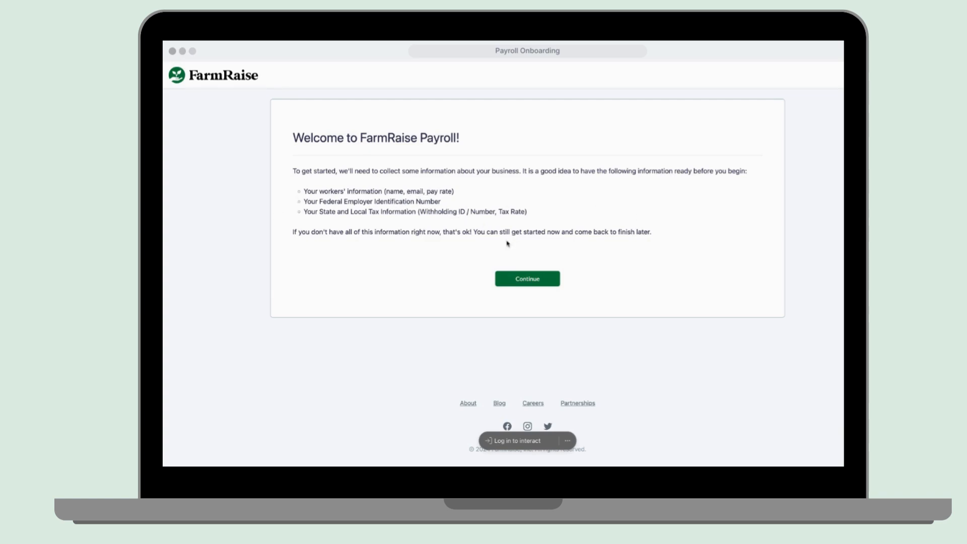
pyautogui.click(527, 279)
pyautogui.click(408, 188)
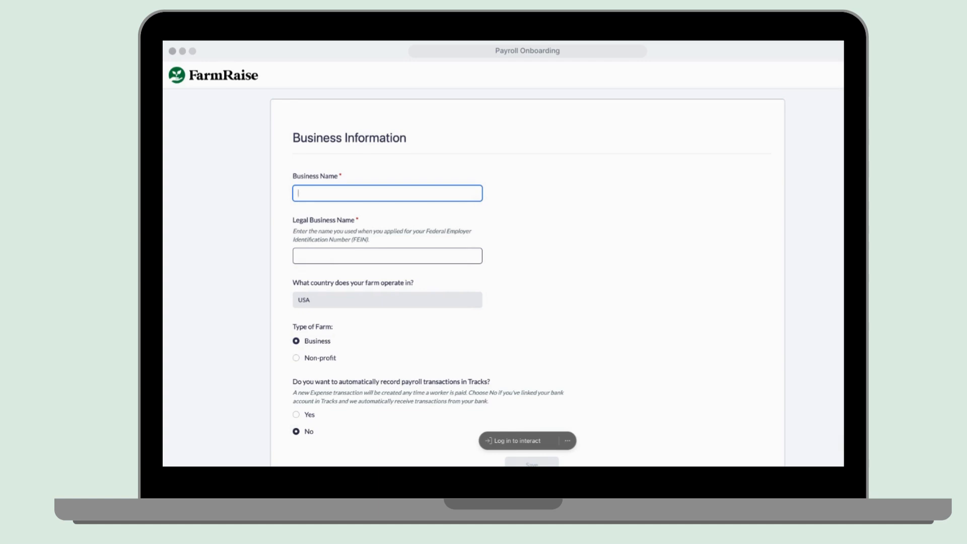
# Enter business name 'Poppin' Potatoes' and legal business name 'Poppin Potatoes'.
pyautogui.write("Poppin' Potatoes")
pyautogui.click(433, 252)
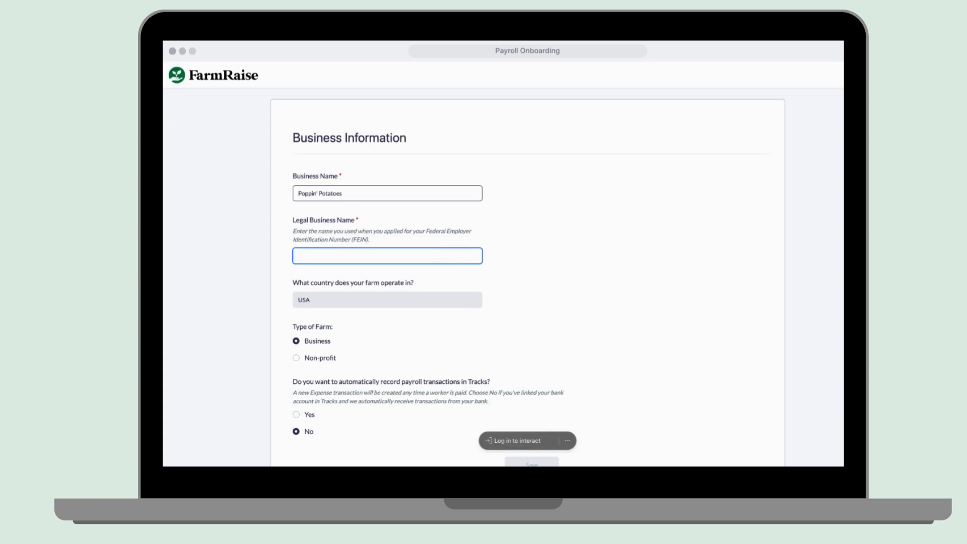
pyautogui.write('Pop')
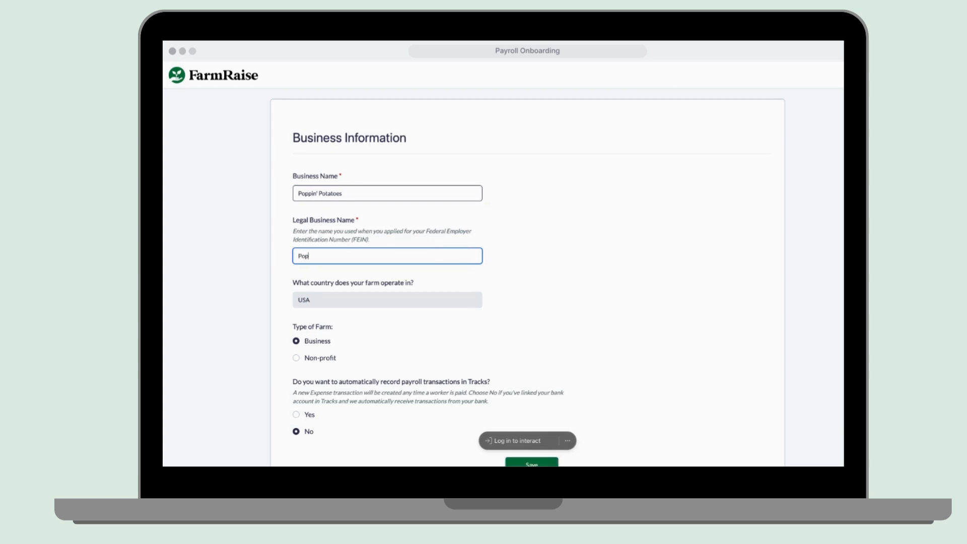
pyautogui.write('pin Potatoes')
# Choose Yes to record payroll transactions in Tracks, using the My Bank account.
pyautogui.scroll(-5, 467, 368)
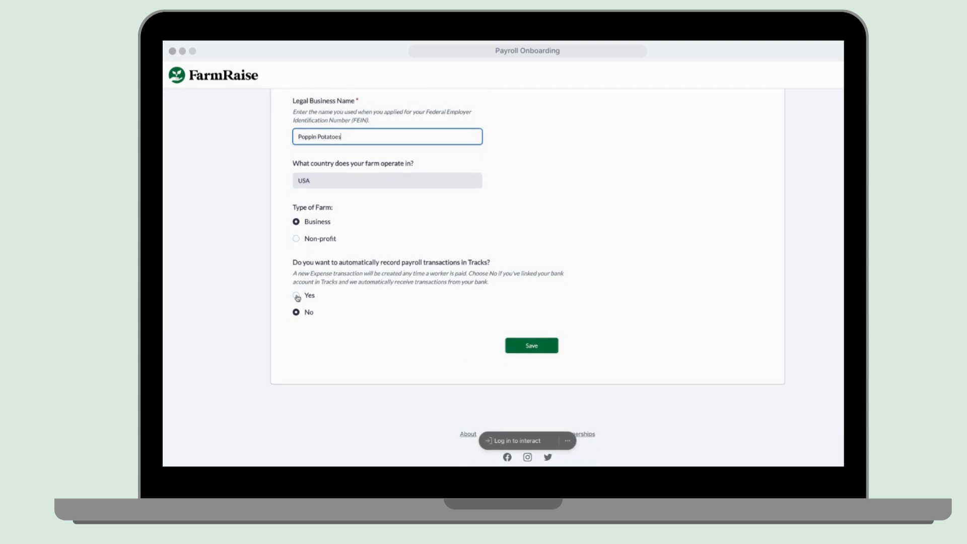
pyautogui.click(297, 296)
pyautogui.scroll(-2, 366, 360)
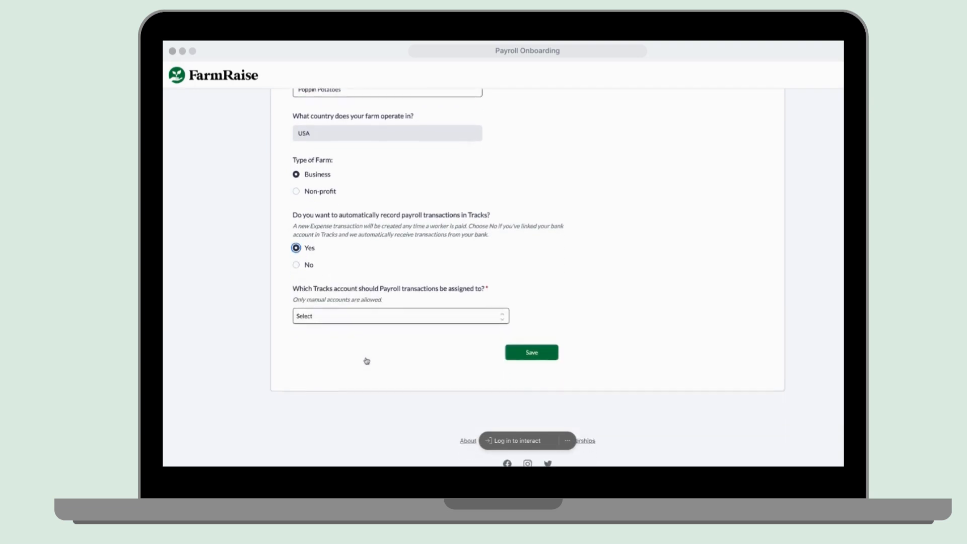
pyautogui.click(379, 305)
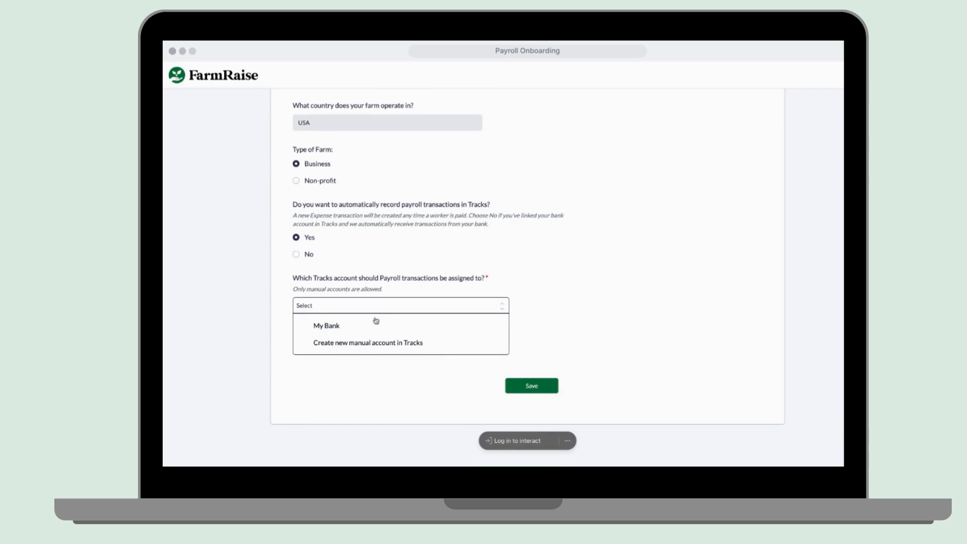
pyautogui.click(374, 328)
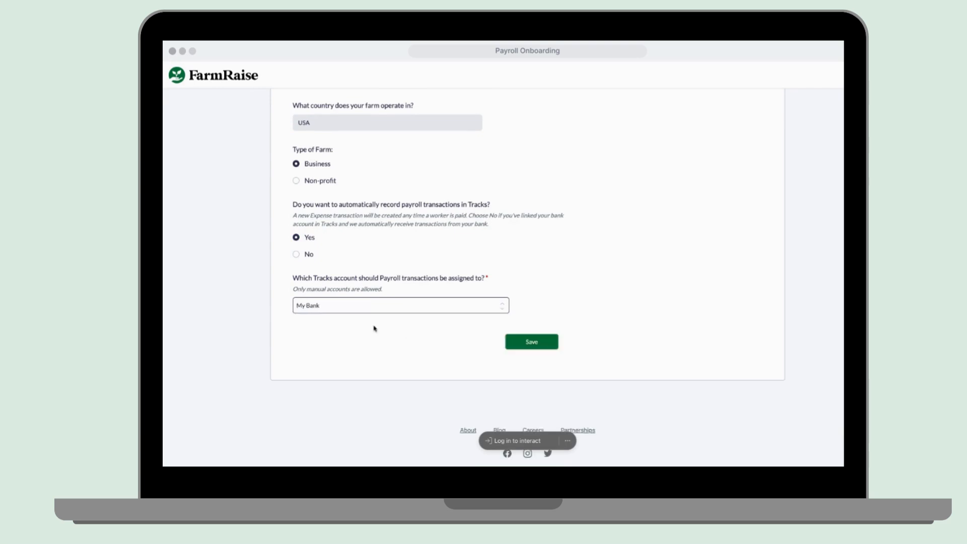
pyautogui.scroll(3, 431, 302)
pyautogui.scroll(-3, 459, 268)
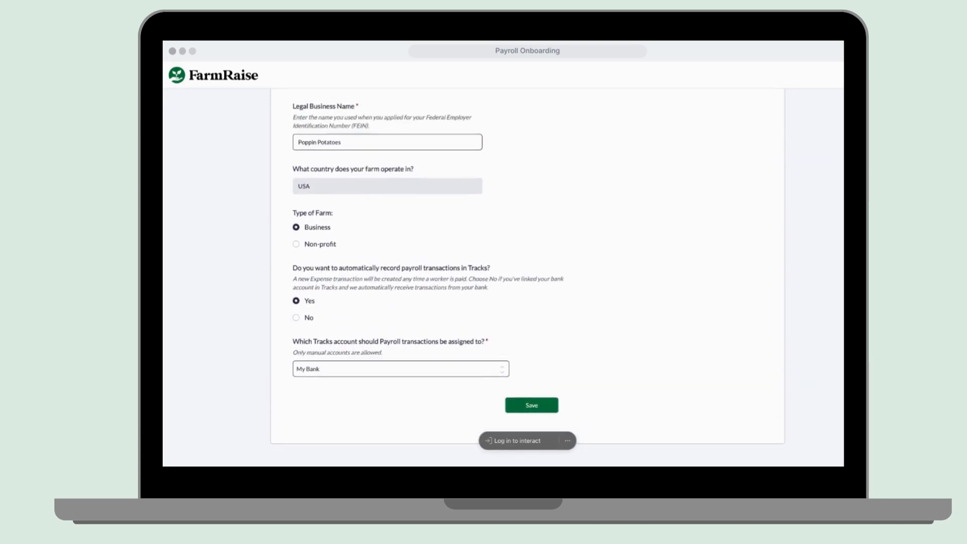
pyautogui.scroll(1, 458, 268)
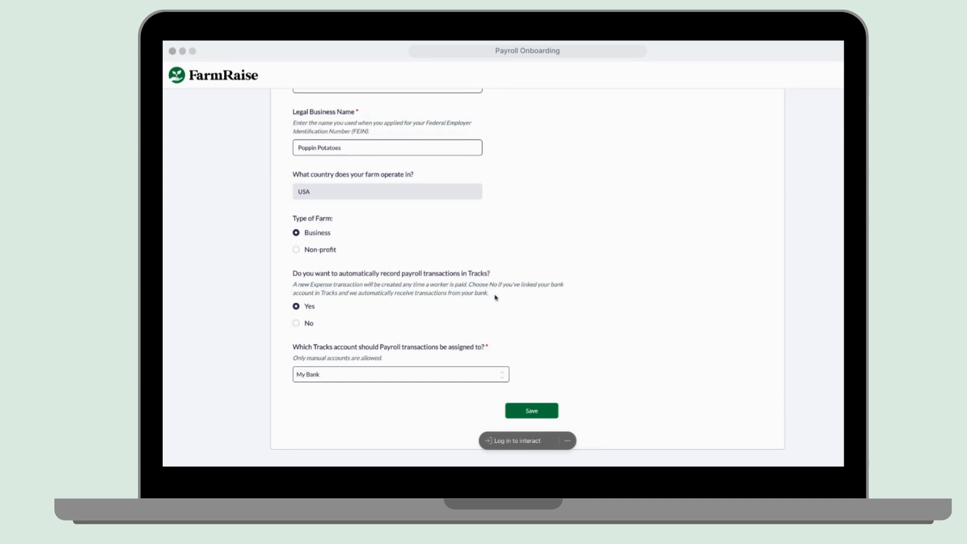
# Save the Poppin' Potatoes business information.
pyautogui.click(542, 415)
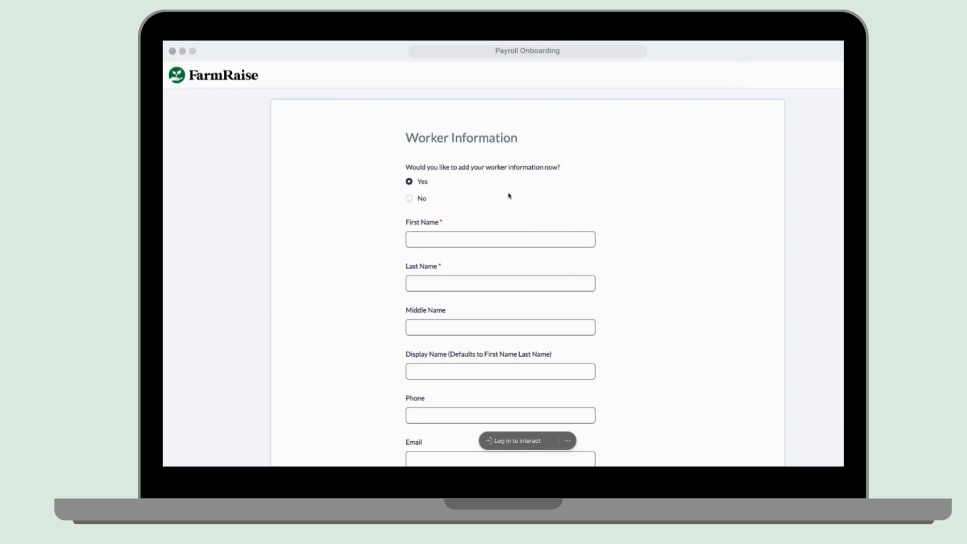
pyautogui.scroll(-5, 509, 196)
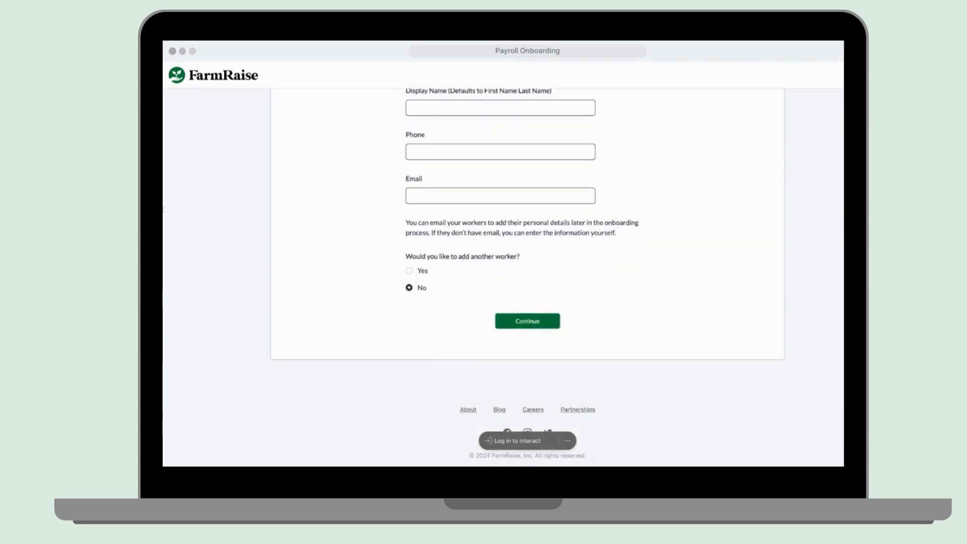
pyautogui.scroll(4, 509, 196)
pyautogui.scroll(1, 490, 216)
# Enter the first worker's first name, last name and e-mail address.
pyautogui.click(490, 216)
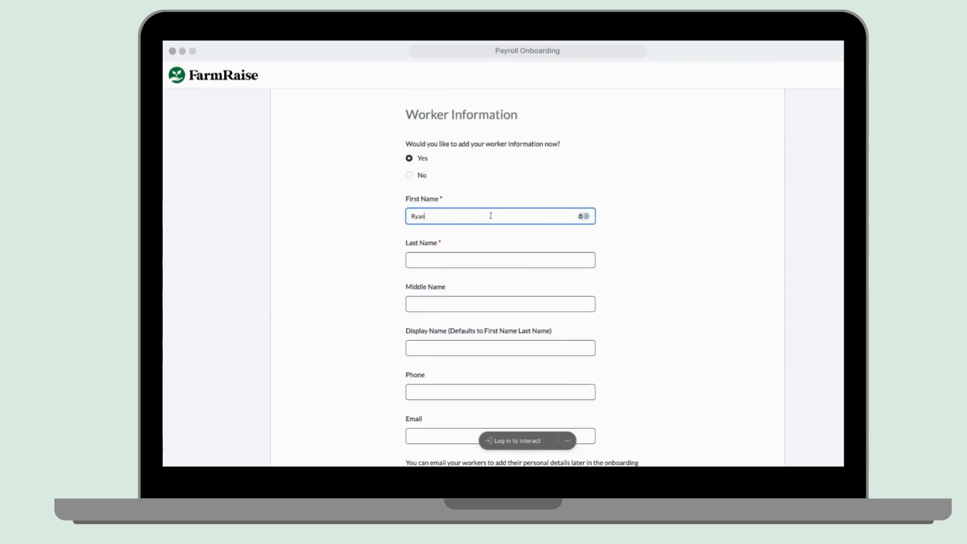
pyautogui.click(455, 253)
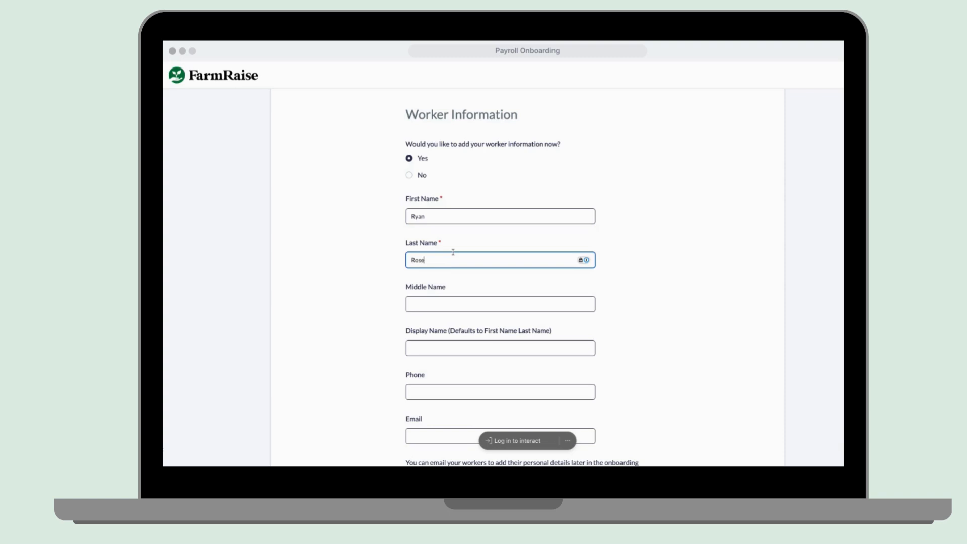
pyautogui.scroll(-3, 468, 385)
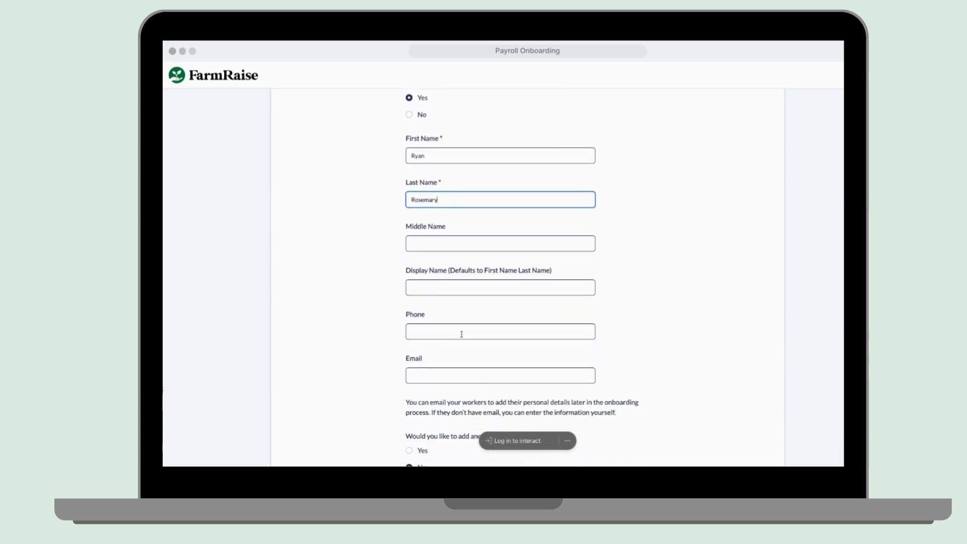
pyautogui.click(450, 372)
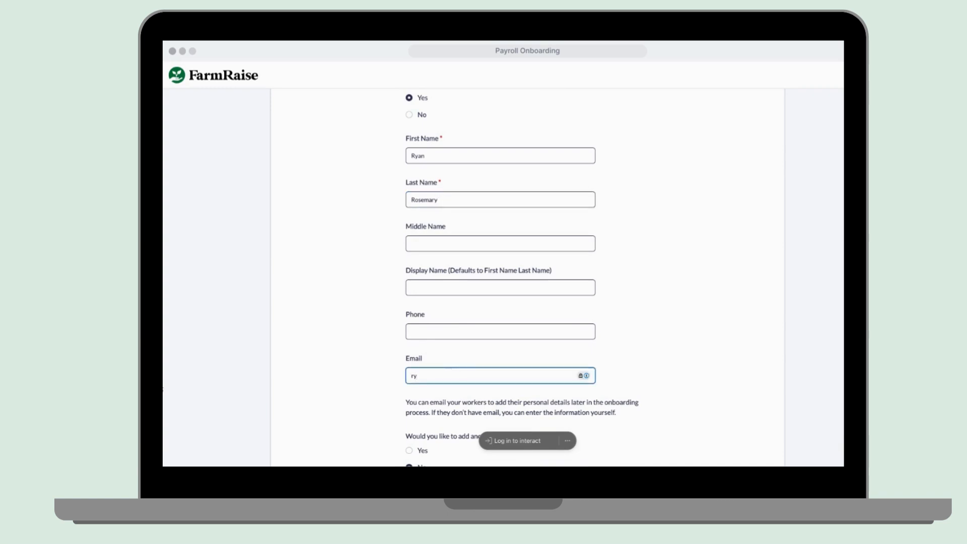
# Choose Yes to add another worker and continue.
pyautogui.scroll(-2, 432, 442)
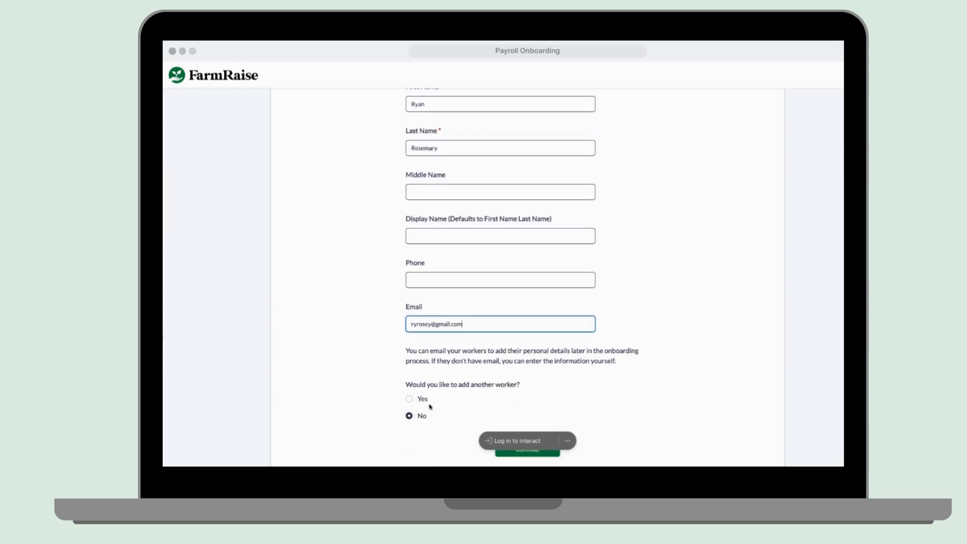
pyautogui.moveTo(404, 347); pyautogui.dragTo(638, 364)
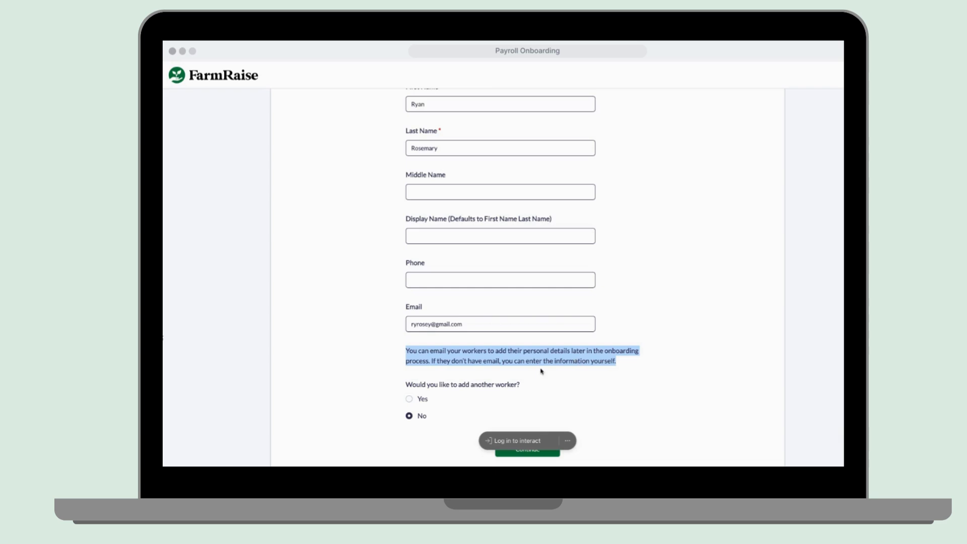
pyautogui.click(408, 399)
pyautogui.scroll(-1, 512, 399)
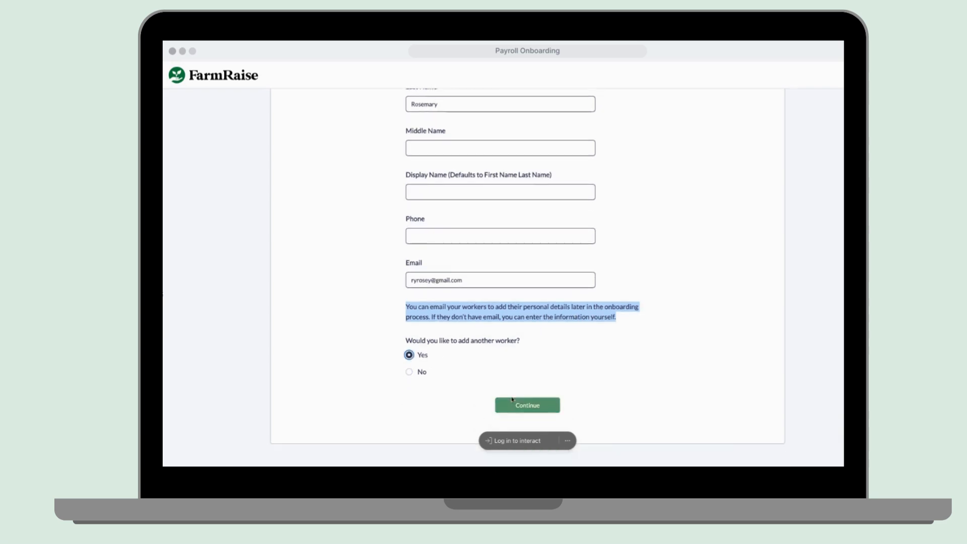
pyautogui.click(512, 400)
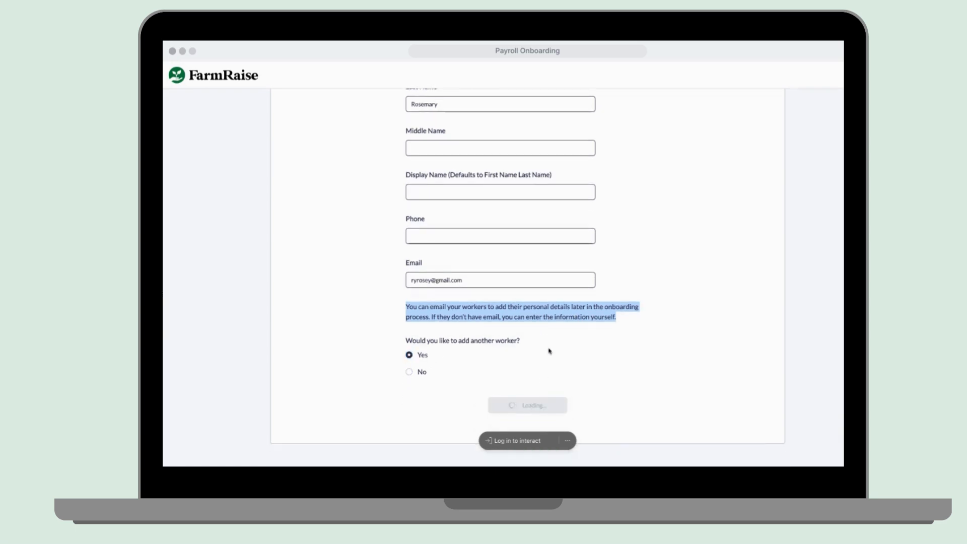
# Enter the second worker's first name, last name and e-mail address.
pyautogui.click(433, 245)
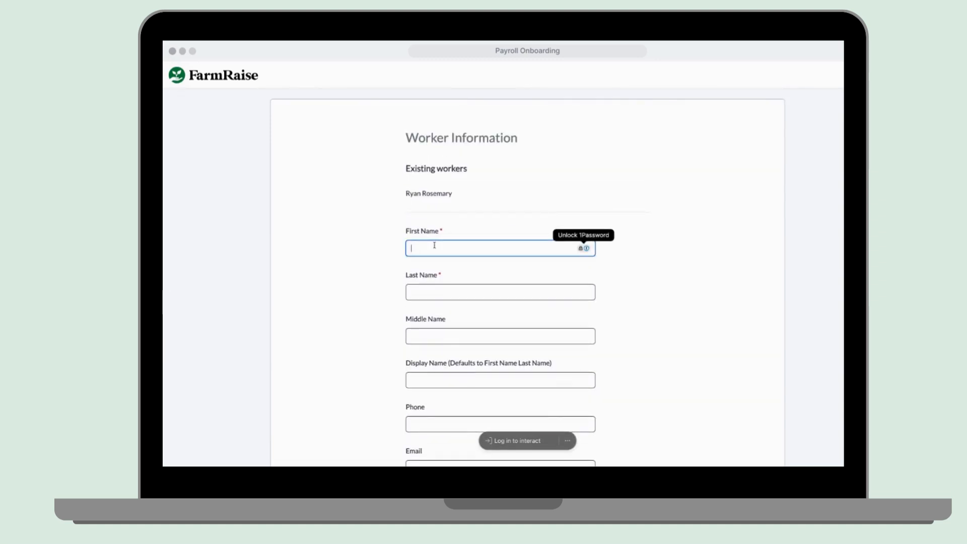
pyautogui.write('Daisy')
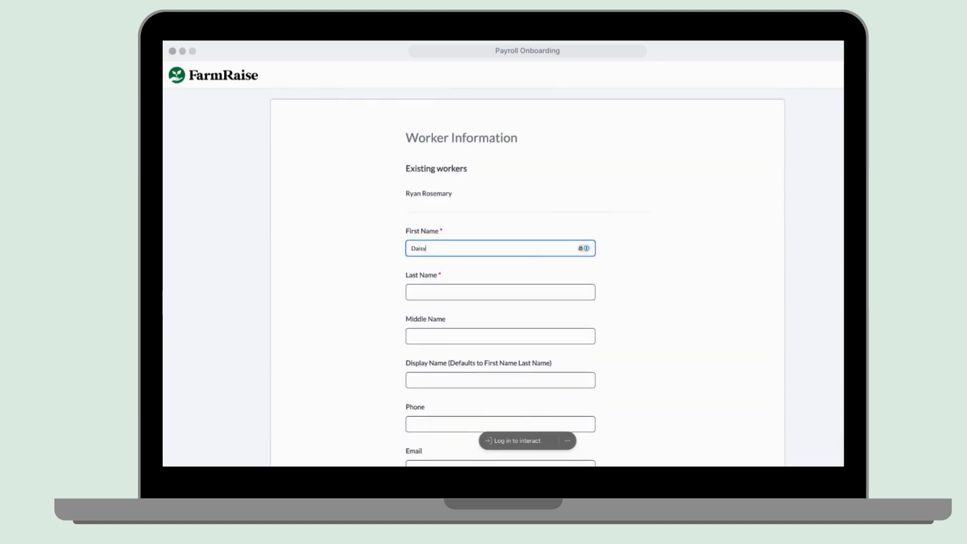
pyautogui.click(431, 287)
pyautogui.write('Duck')
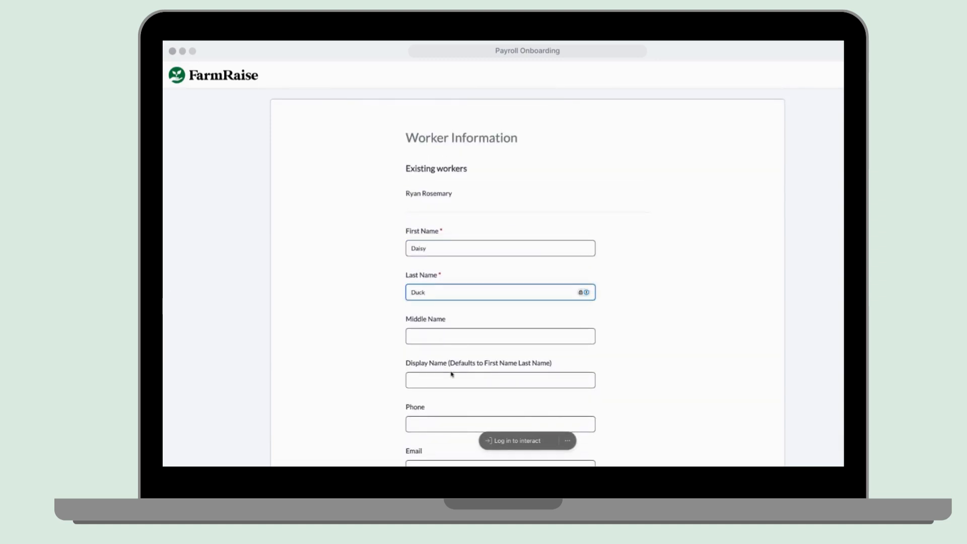
pyautogui.scroll(-3, 451, 374)
pyautogui.click(447, 390)
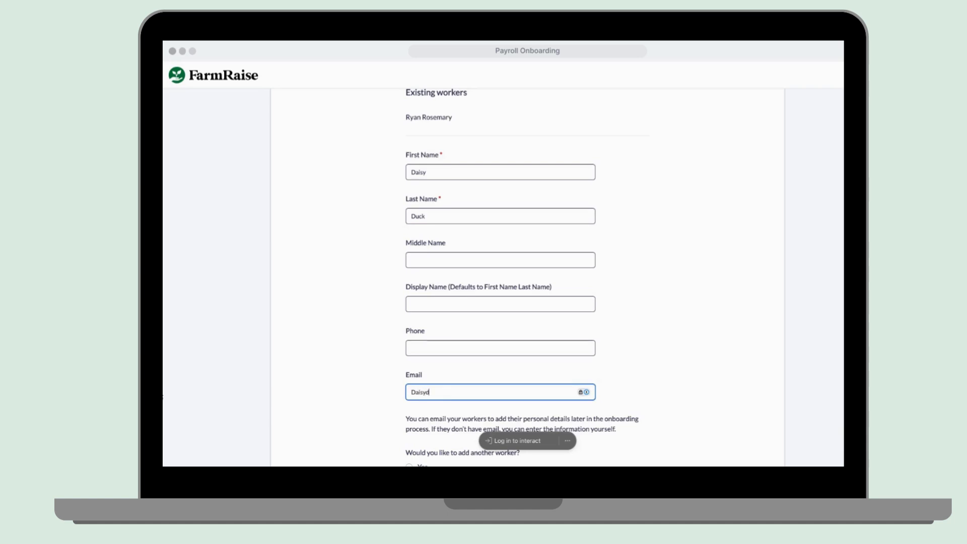
# Submit the second worker and accept the payroll terms and conditions.
pyautogui.scroll(-2, 454, 369)
pyautogui.click(534, 422)
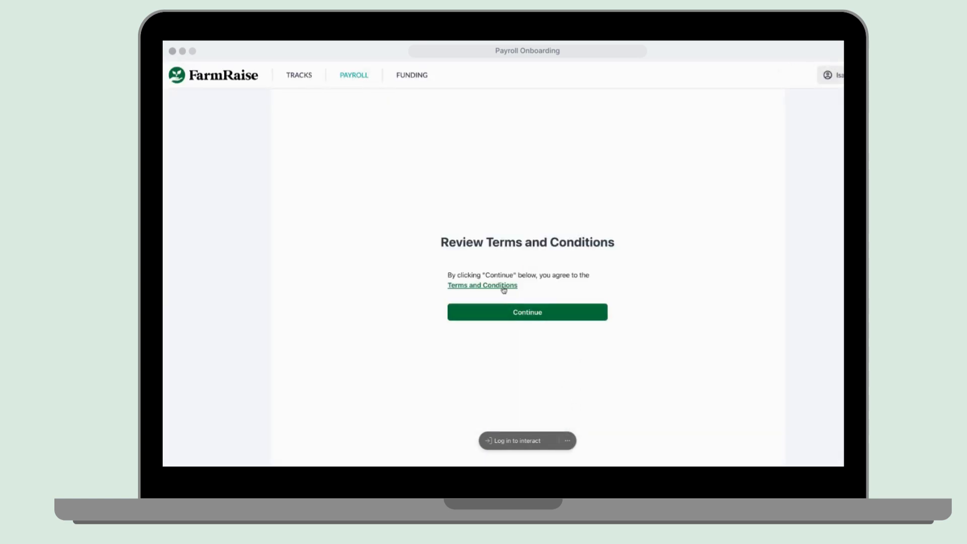
pyautogui.click(511, 317)
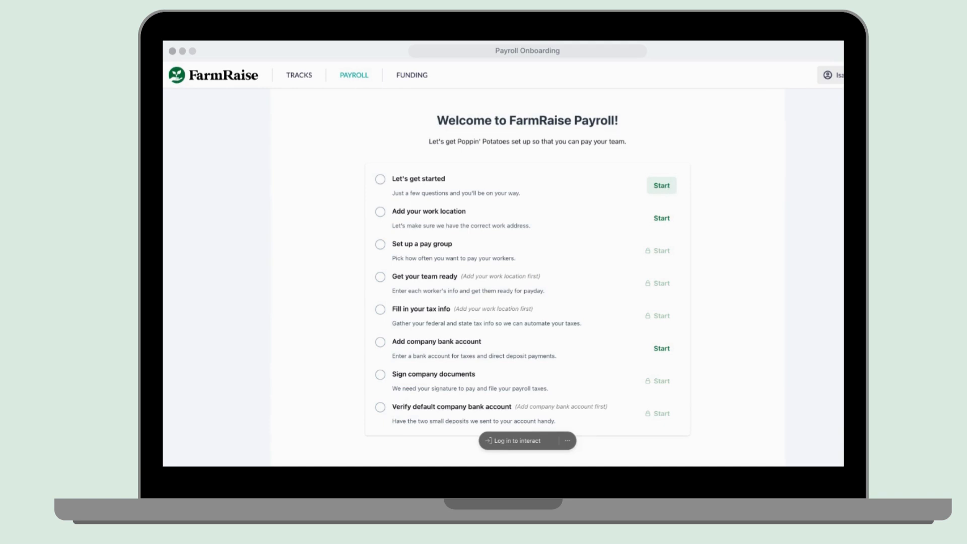
# Set the first payday to 9/30/2024, marked as the first payday of 2024.
pyautogui.click(661, 185)
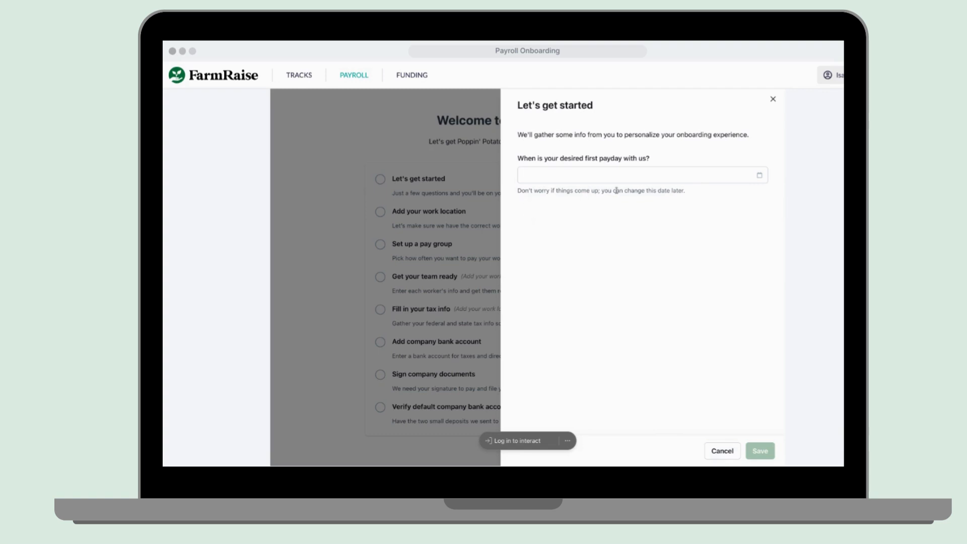
pyautogui.click(760, 175)
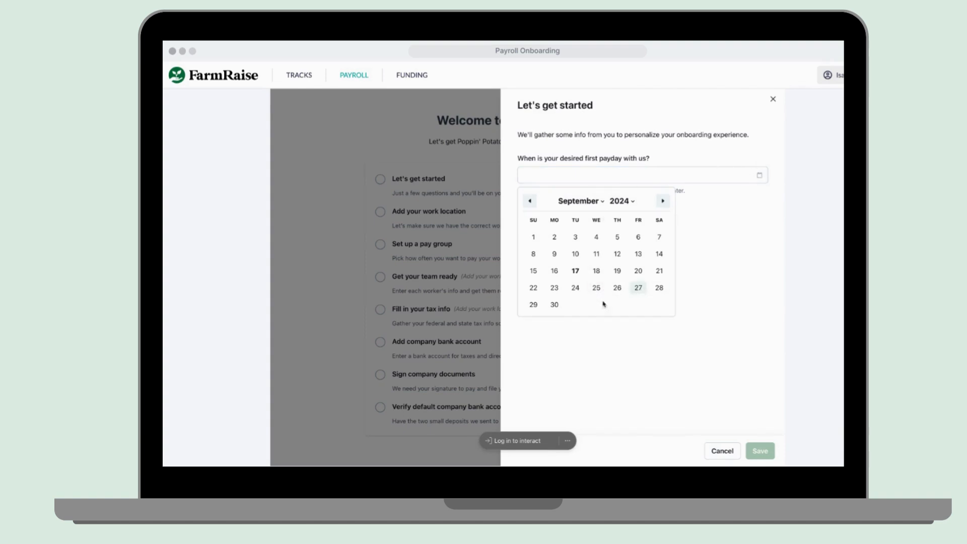
pyautogui.click(554, 305)
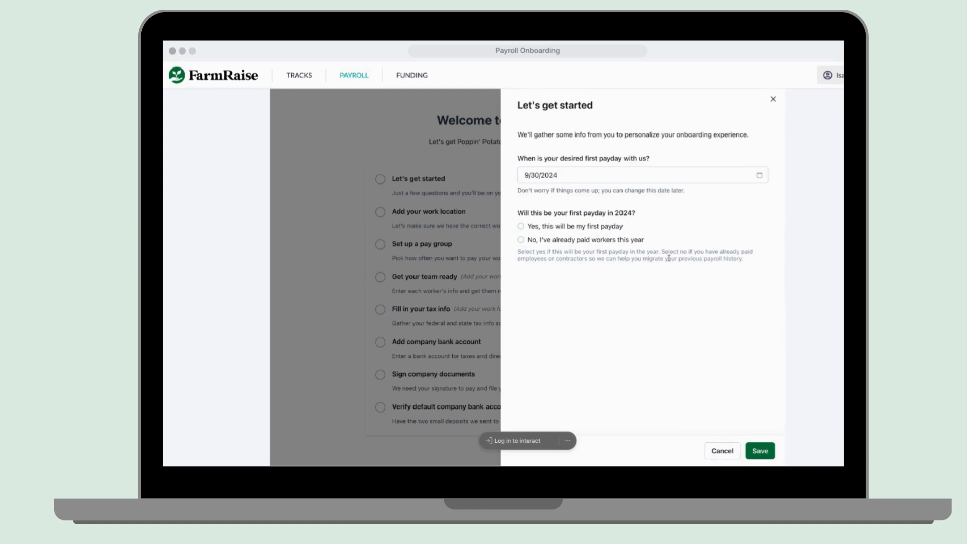
pyautogui.click(583, 230)
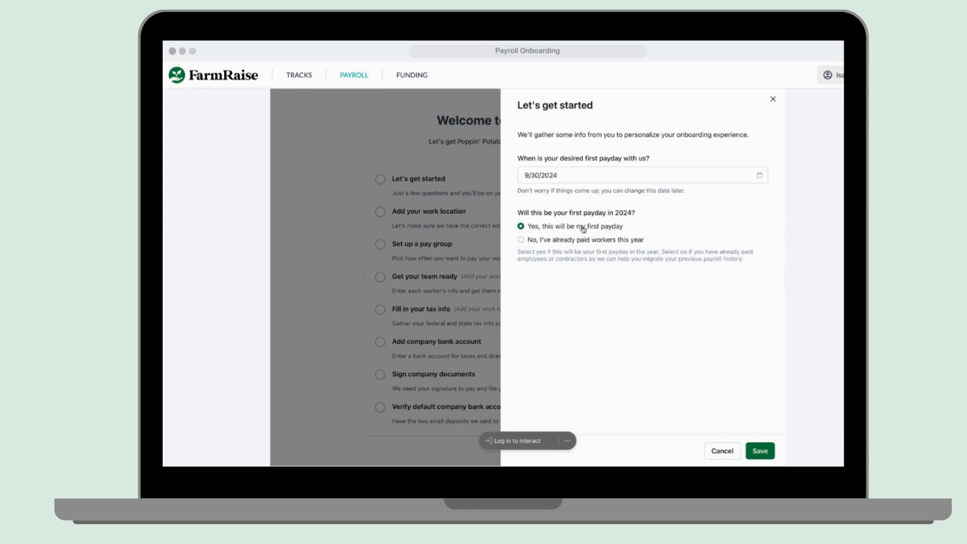
pyautogui.click(760, 452)
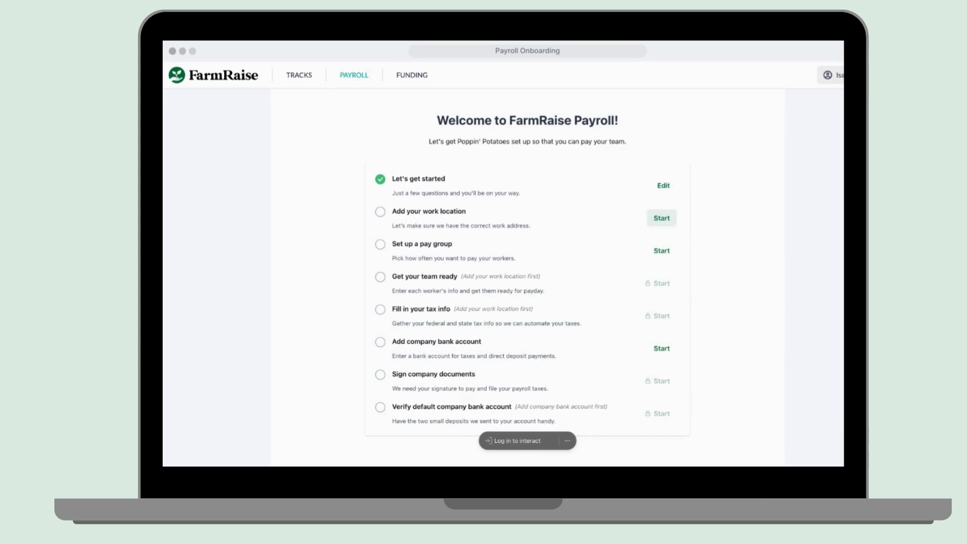
# Save the farm's street address, Columbia, MO and ZIP as default work location and principal address.
pyautogui.click(661, 217)
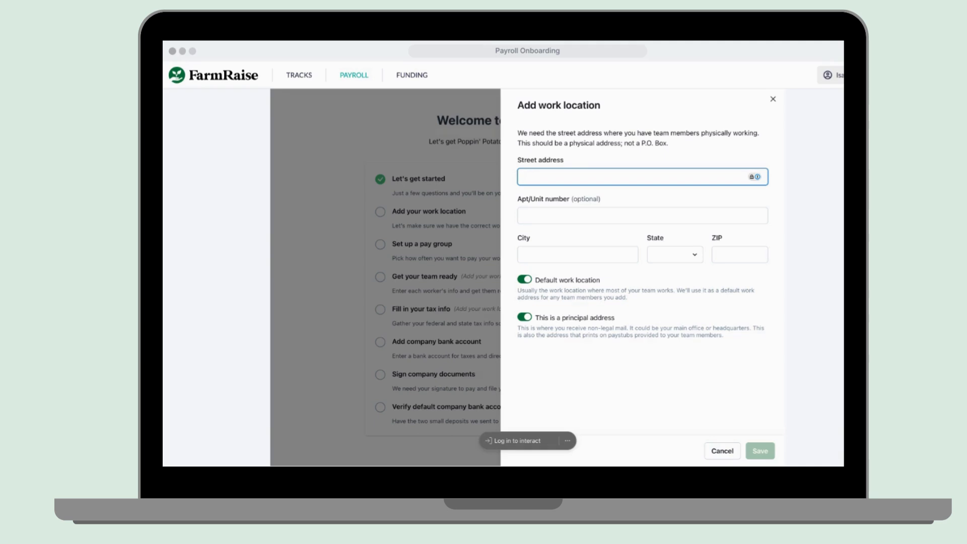
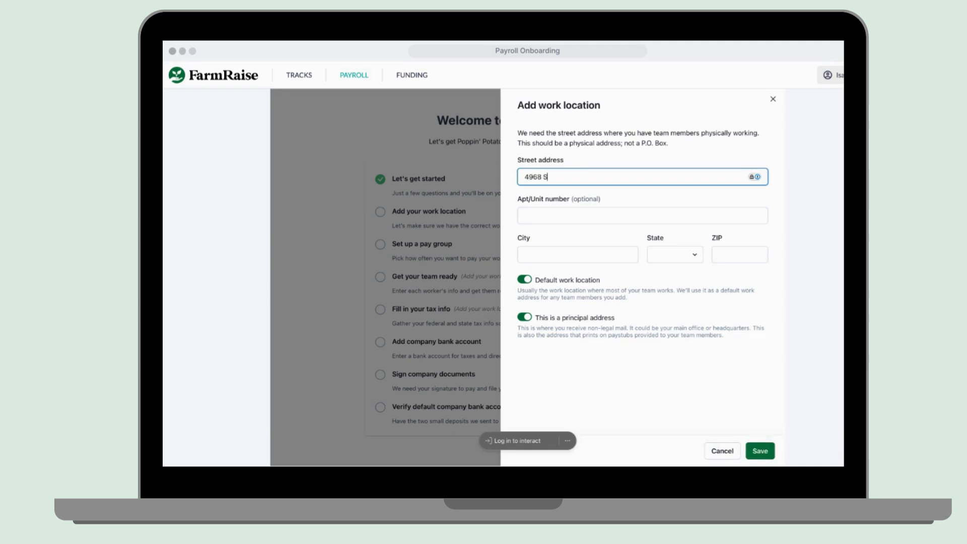
pyautogui.click(552, 248)
pyautogui.write('Columbia')
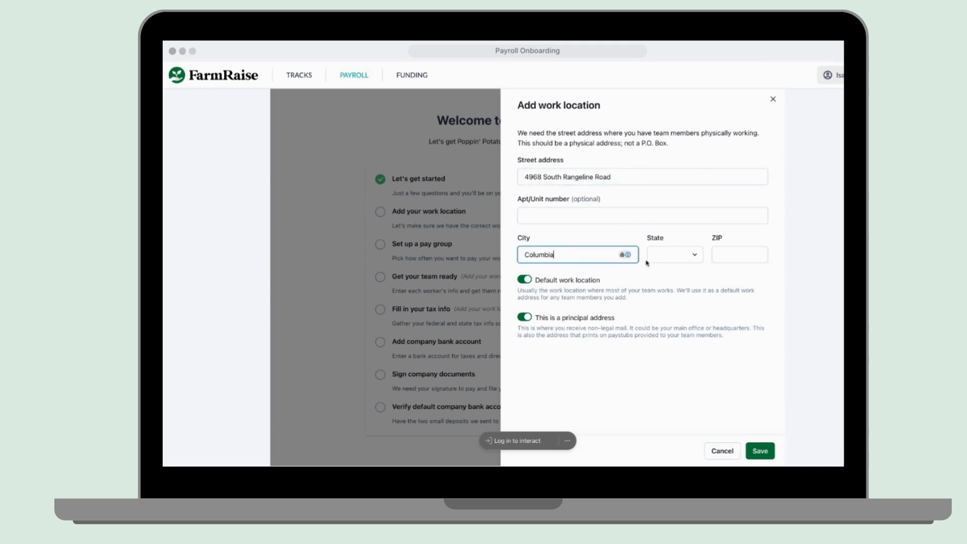
pyautogui.click(679, 253)
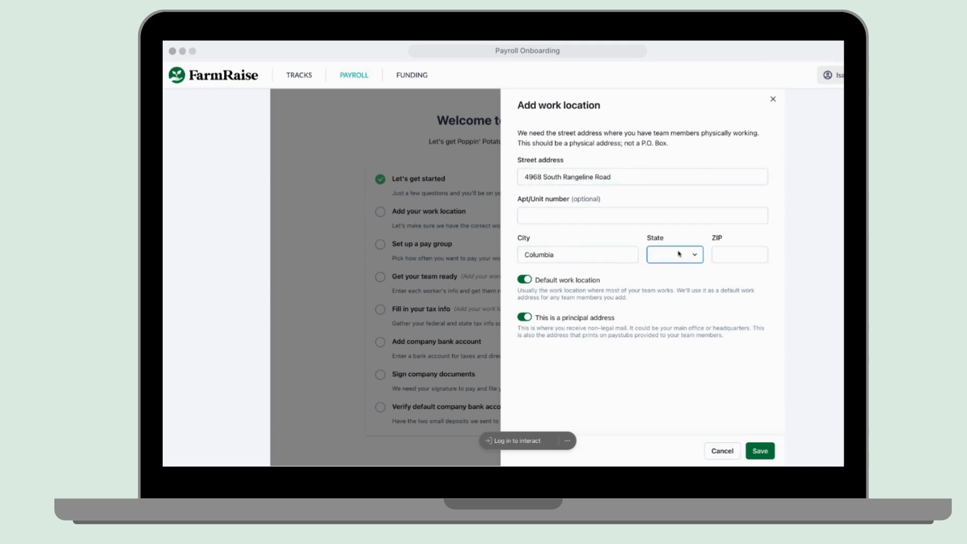
pyautogui.write('MO')
pyautogui.click(725, 256)
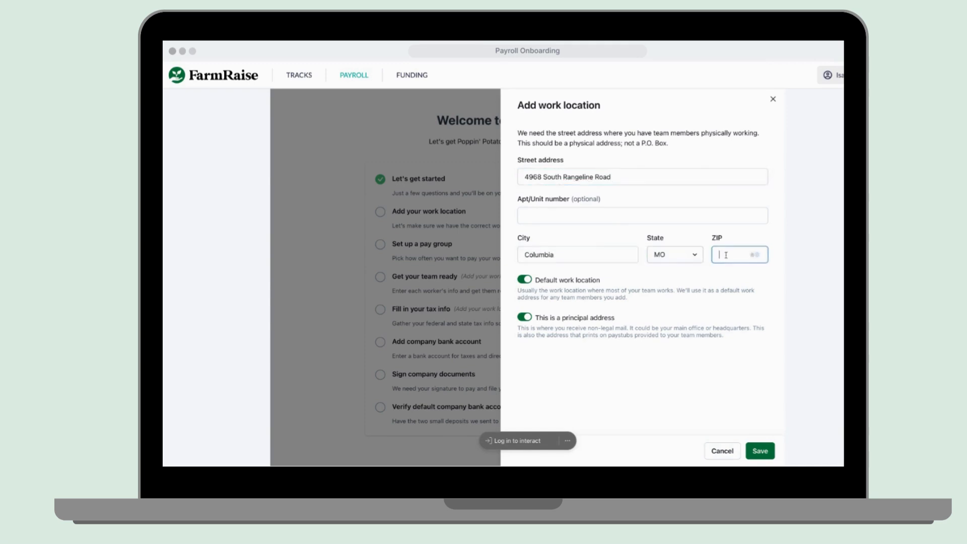
pyautogui.write('65201')
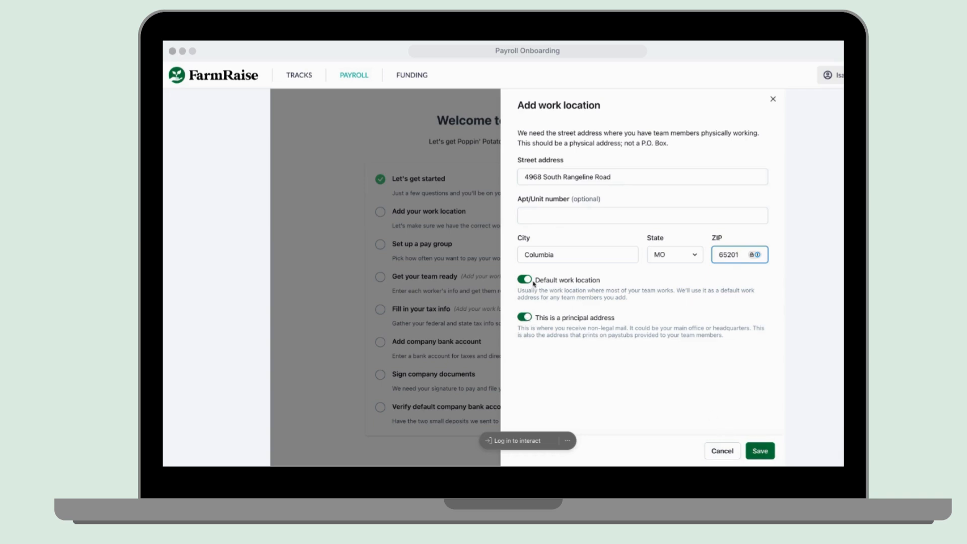
pyautogui.click(525, 317)
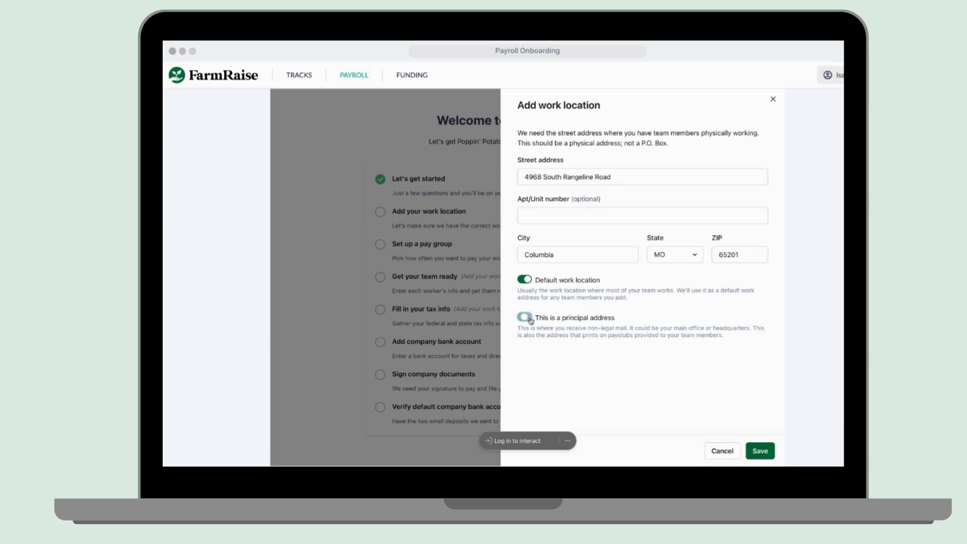
pyautogui.click(528, 318)
pyautogui.click(765, 450)
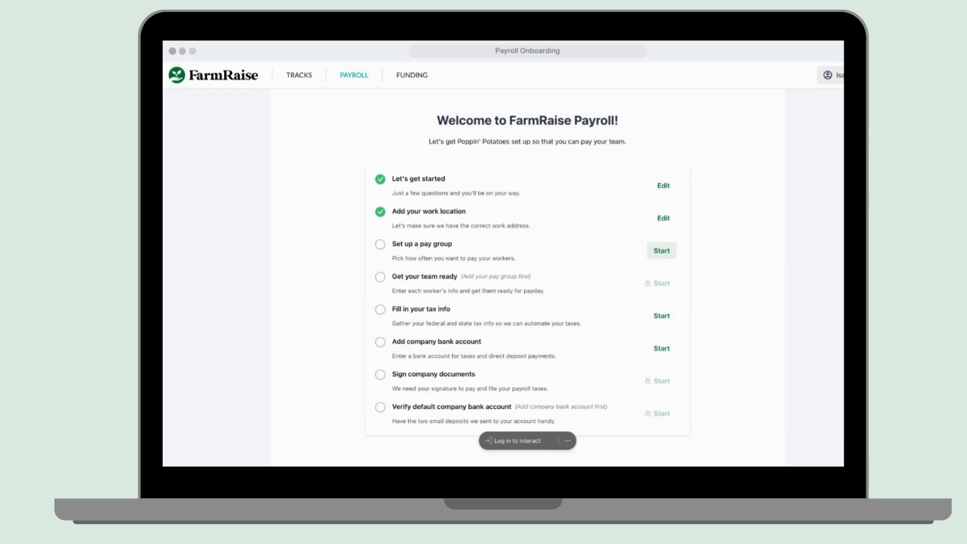
# Name a new pay group 'Monthly Group', paid once a month on the last day.
pyautogui.click(661, 251)
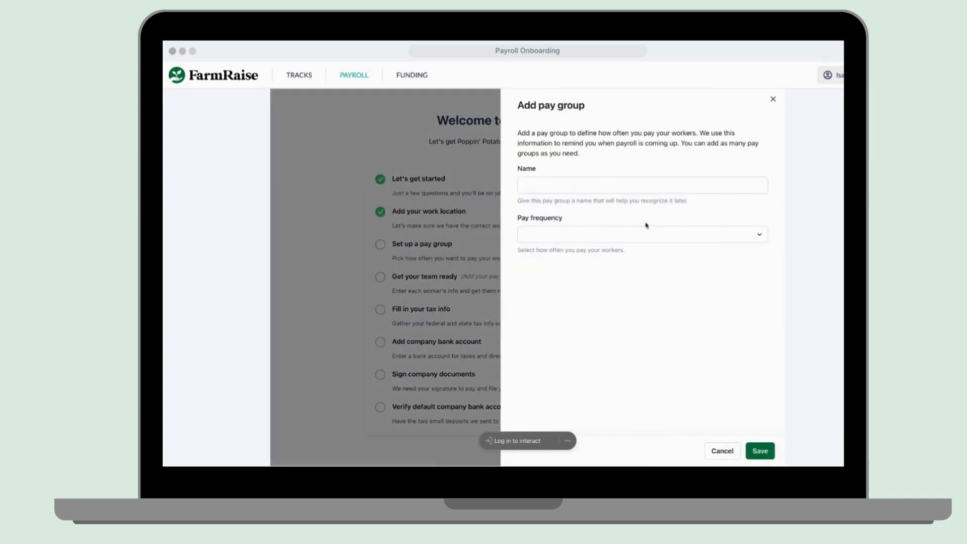
pyautogui.click(628, 182)
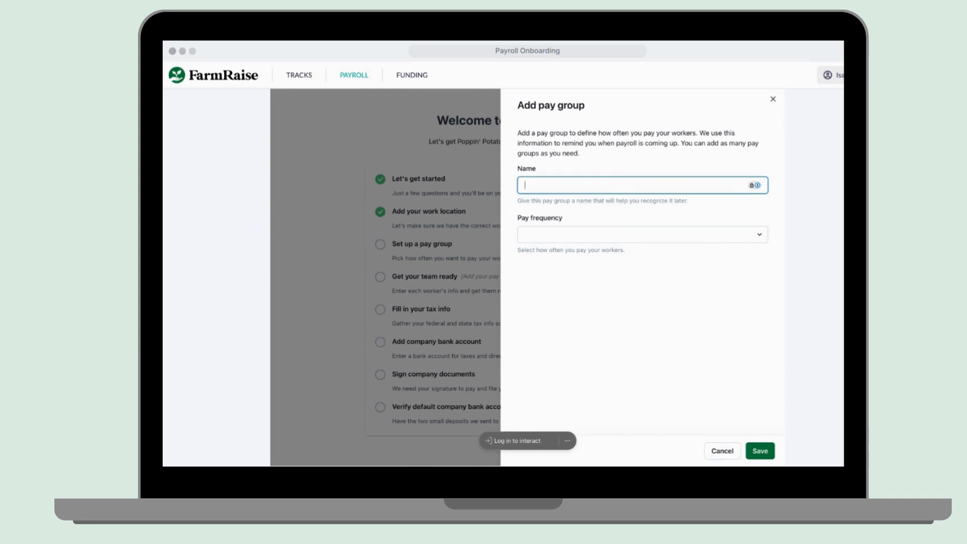
pyautogui.write('MMonthly Group')
pyautogui.click(649, 239)
pyautogui.click(657, 276)
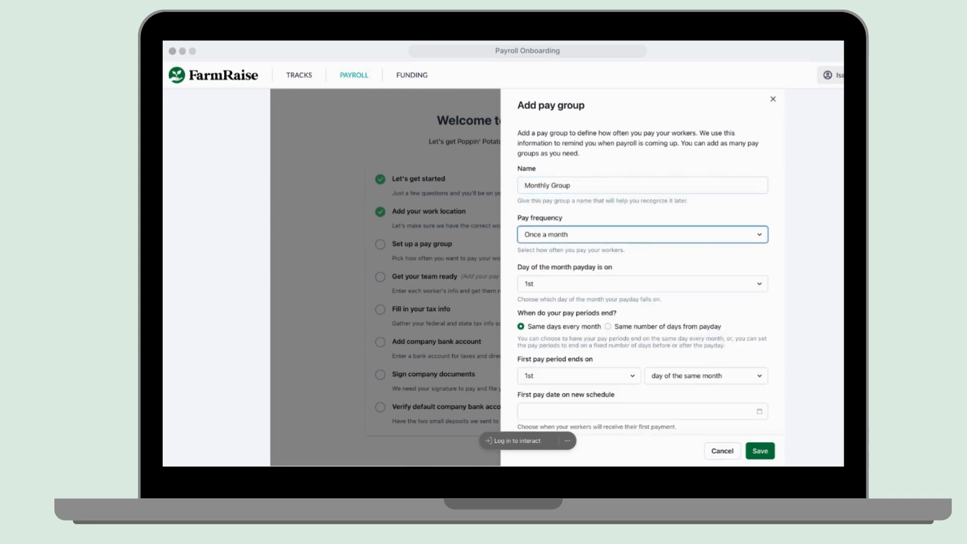
pyautogui.scroll(-3, 669, 277)
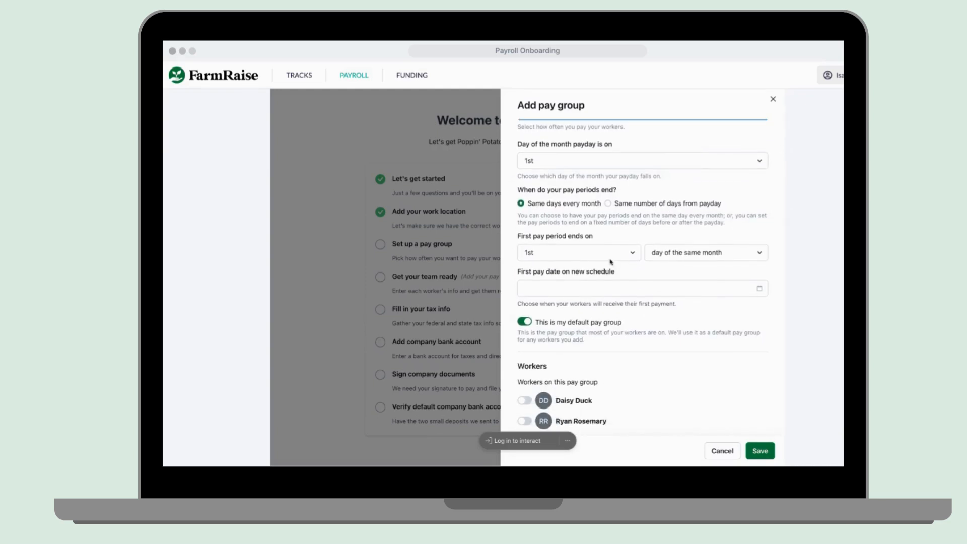
pyautogui.scroll(2, 708, 254)
pyautogui.click(698, 237)
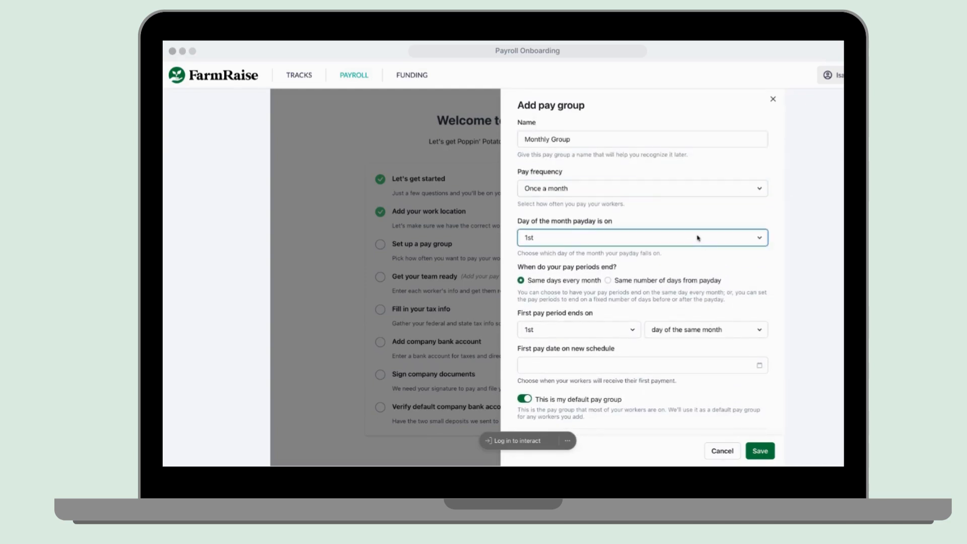
pyautogui.click(639, 408)
# Set the Monthly Group's first pay date to 9/30/2024 and save it.
pyautogui.scroll(1, 635, 292)
pyautogui.scroll(-2, 605, 243)
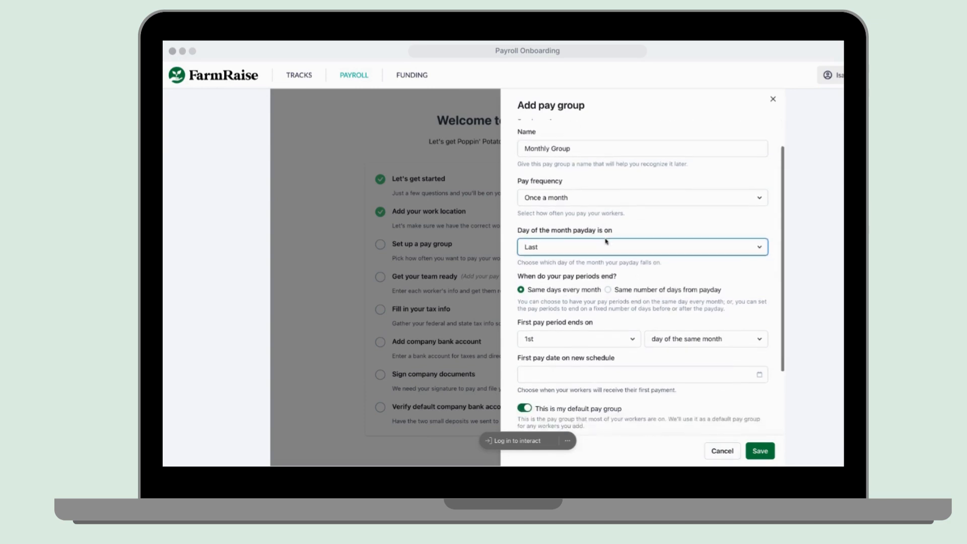
pyautogui.scroll(2, 613, 290)
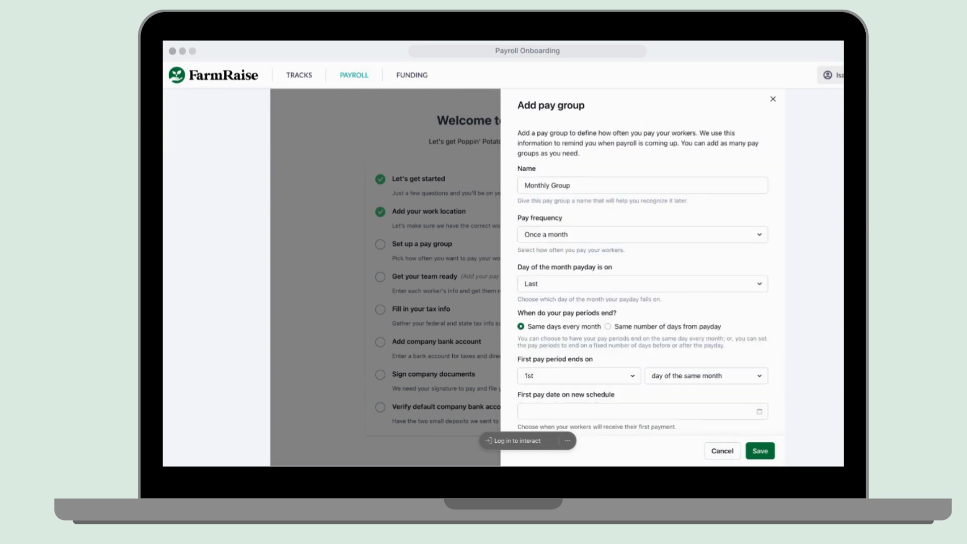
pyautogui.scroll(-4, 649, 277)
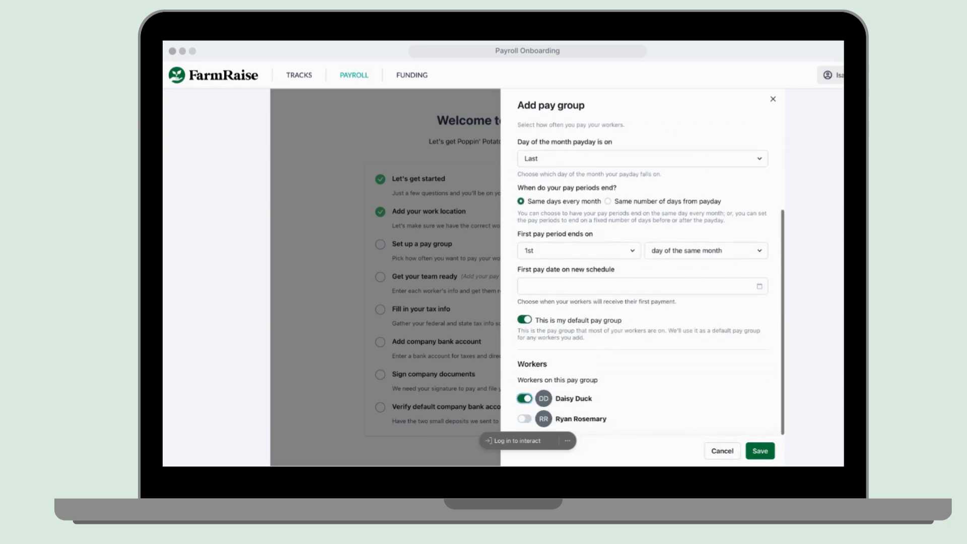
pyautogui.click(760, 451)
pyautogui.click(699, 284)
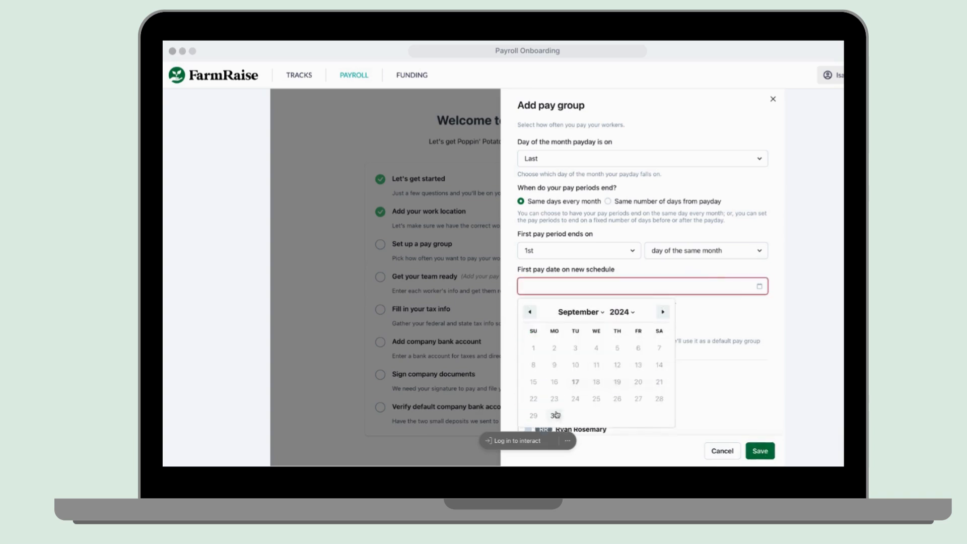
pyautogui.click(557, 414)
pyautogui.scroll(-4, 737, 410)
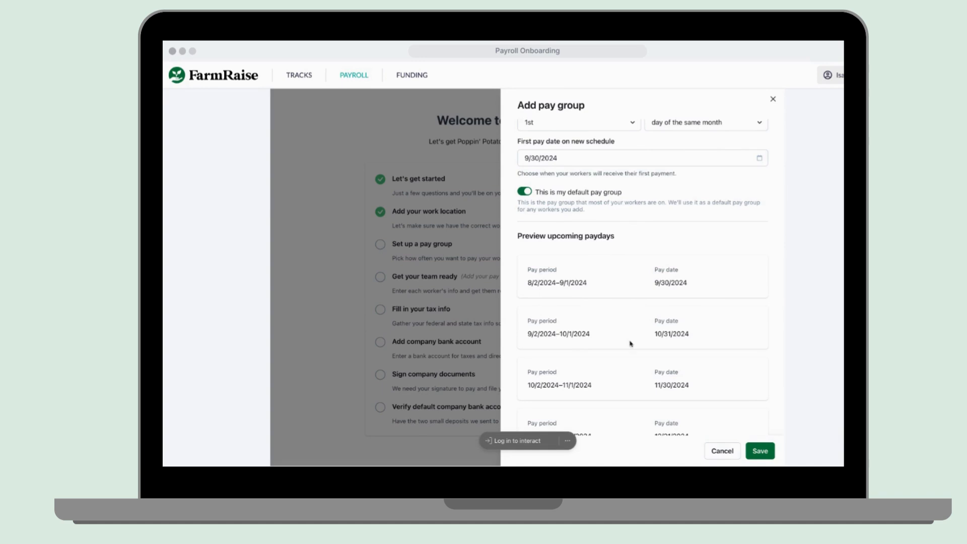
pyautogui.click(764, 451)
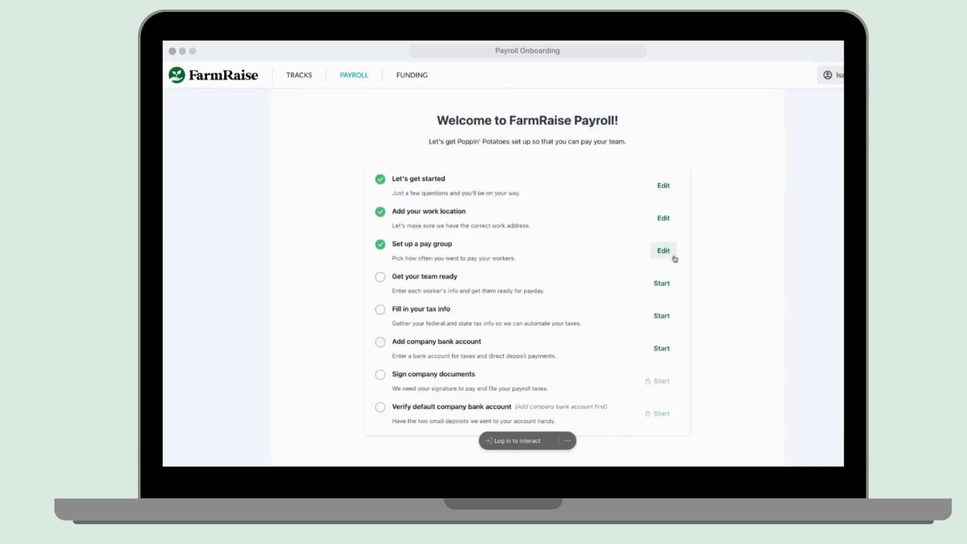
# Add a new pay group named 'Bi-Weekly Group' paid every other week.
pyautogui.click(670, 255)
pyautogui.click(743, 168)
pyautogui.click(647, 186)
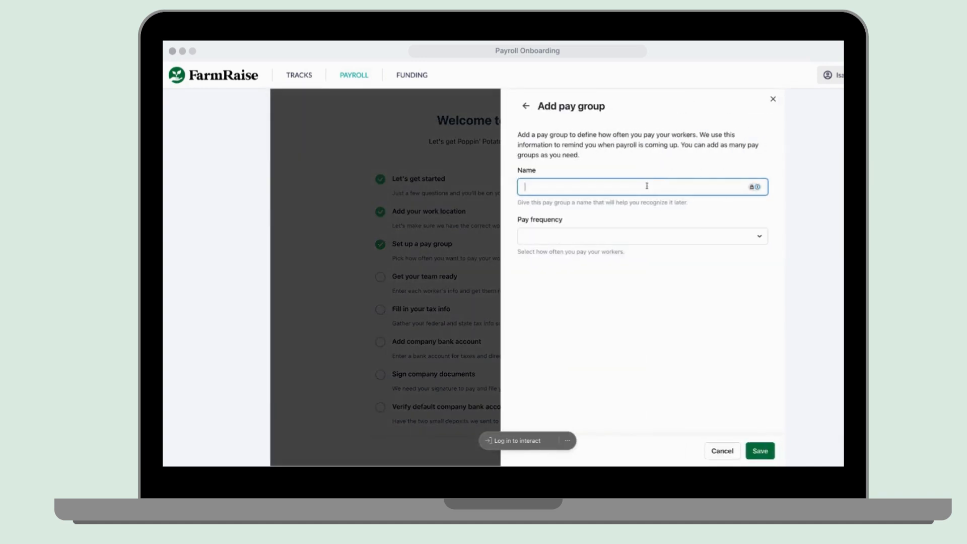
pyautogui.write('Bi-Weekly Group')
pyautogui.click(673, 236)
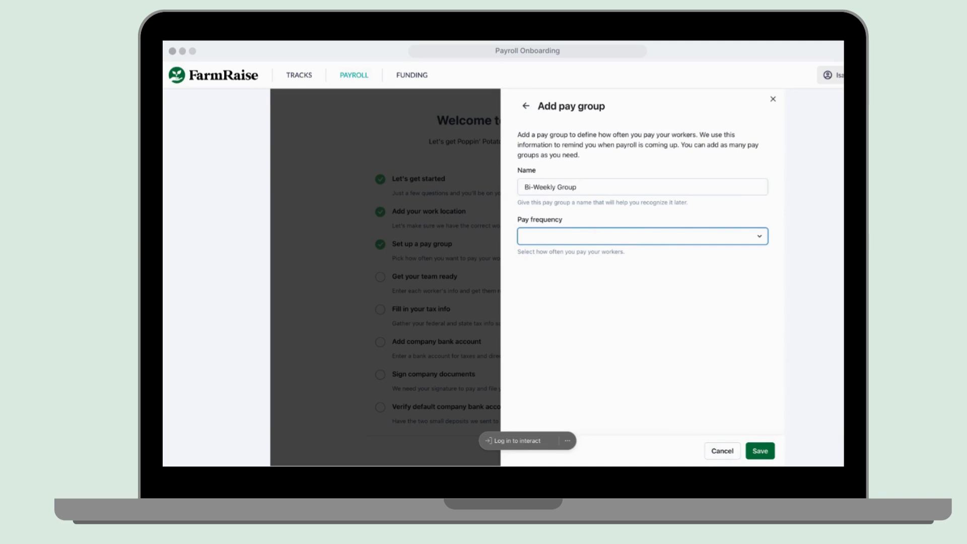
pyautogui.click(655, 272)
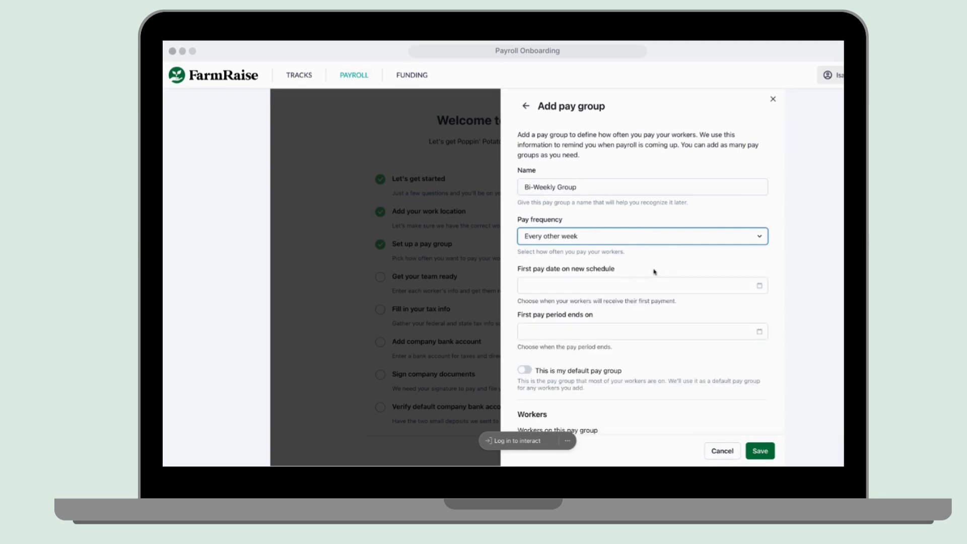
# Set the first pay date and 9/20/2024 period end, assign one worker, and save.
pyautogui.click(647, 284)
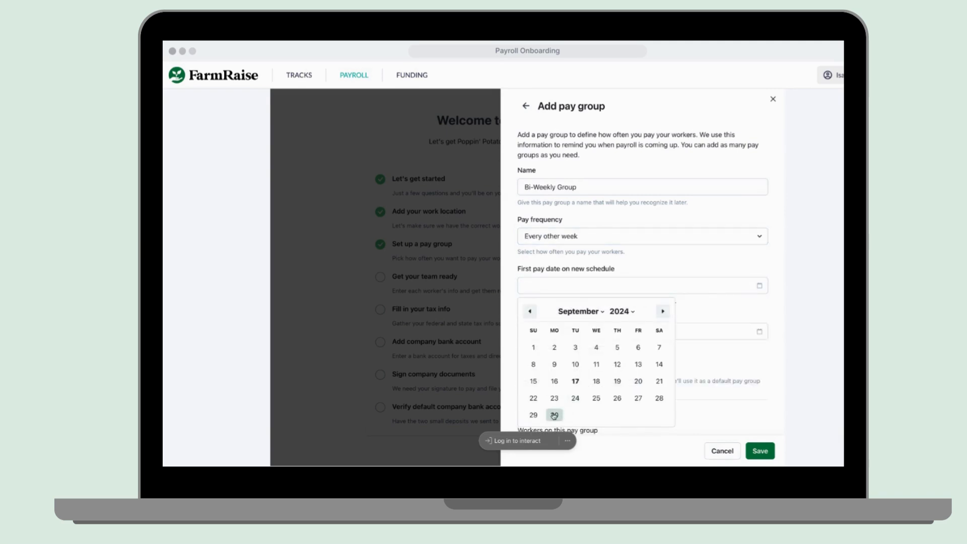
pyautogui.click(638, 397)
pyautogui.click(616, 333)
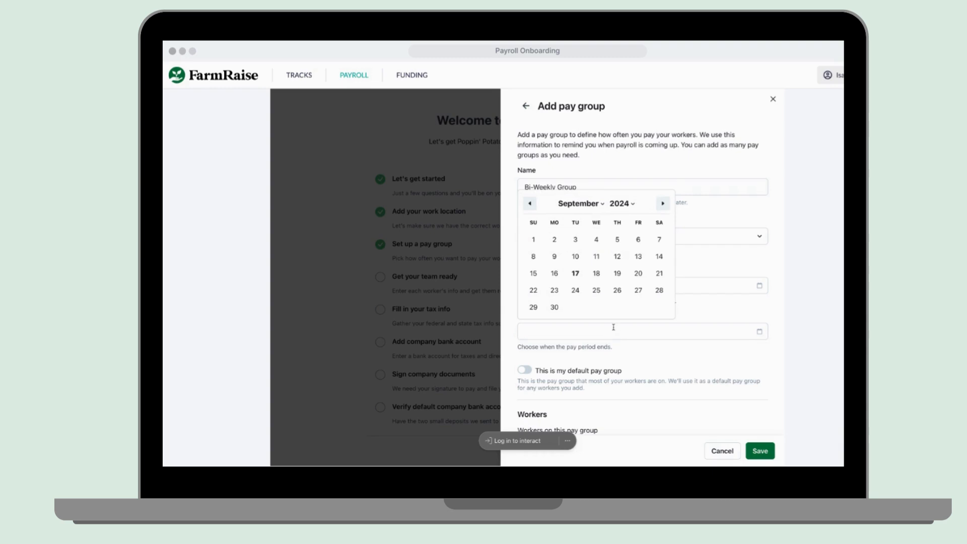
pyautogui.click(628, 330)
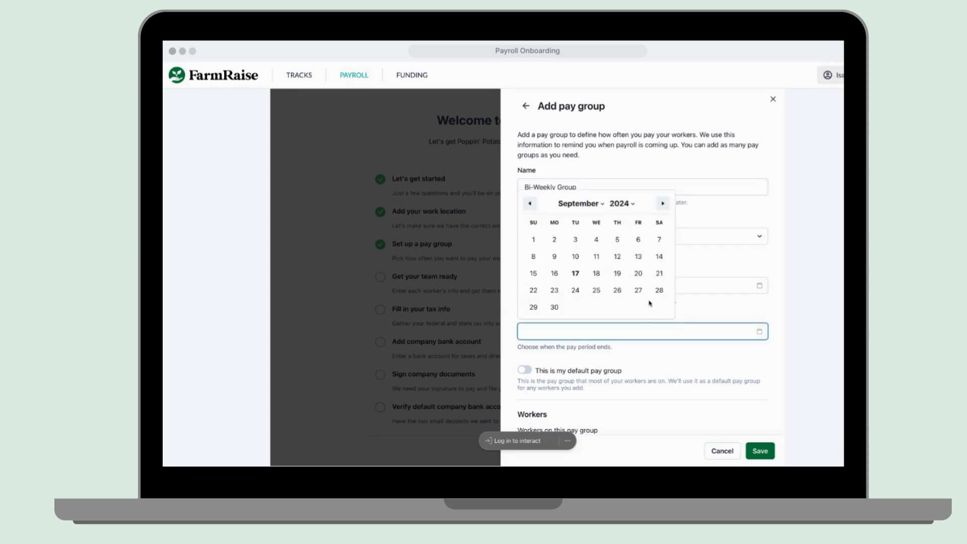
pyautogui.click(638, 274)
pyautogui.scroll(-5, 628, 373)
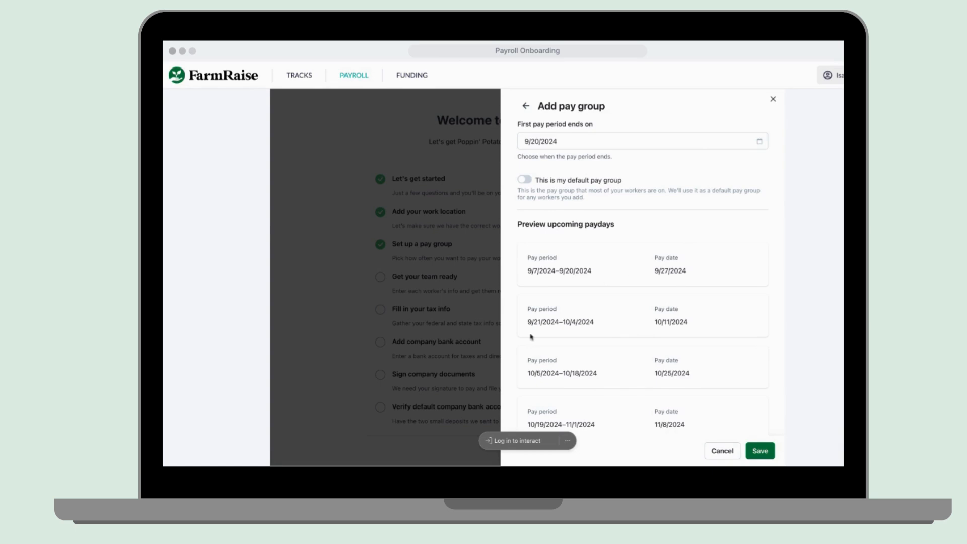
pyautogui.scroll(-2, 649, 323)
pyautogui.click(524, 418)
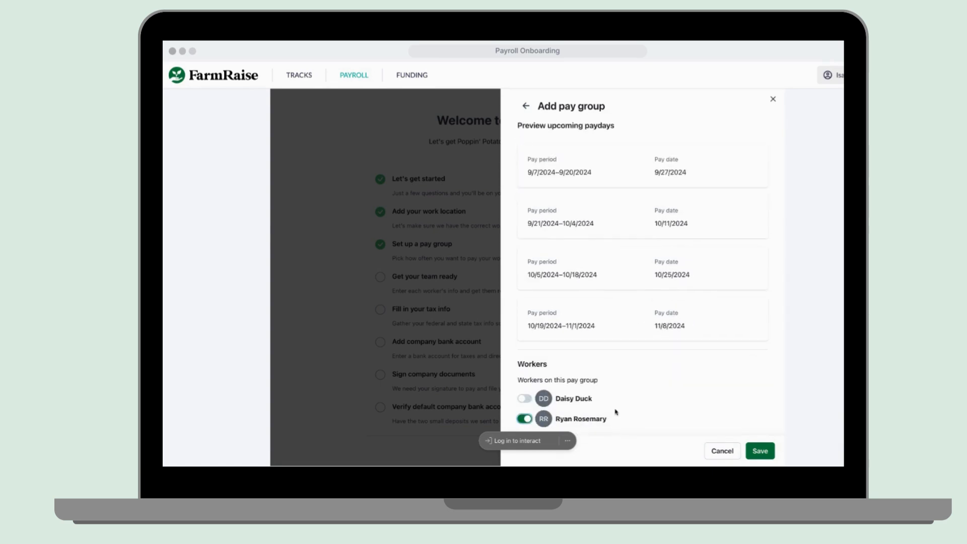
pyautogui.click(755, 451)
pyautogui.click(755, 450)
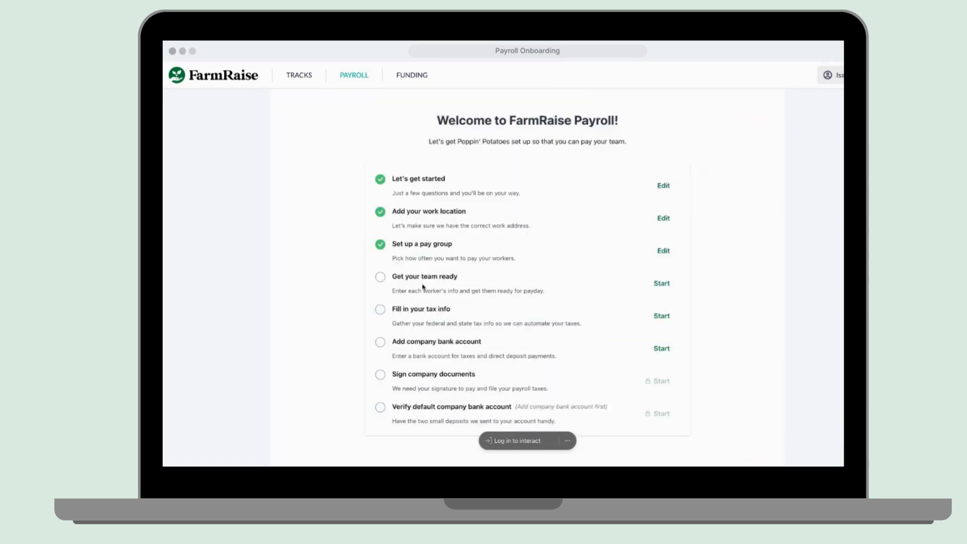
# Classify the first worker as Employee and the second as Contractor.
pyautogui.click(661, 283)
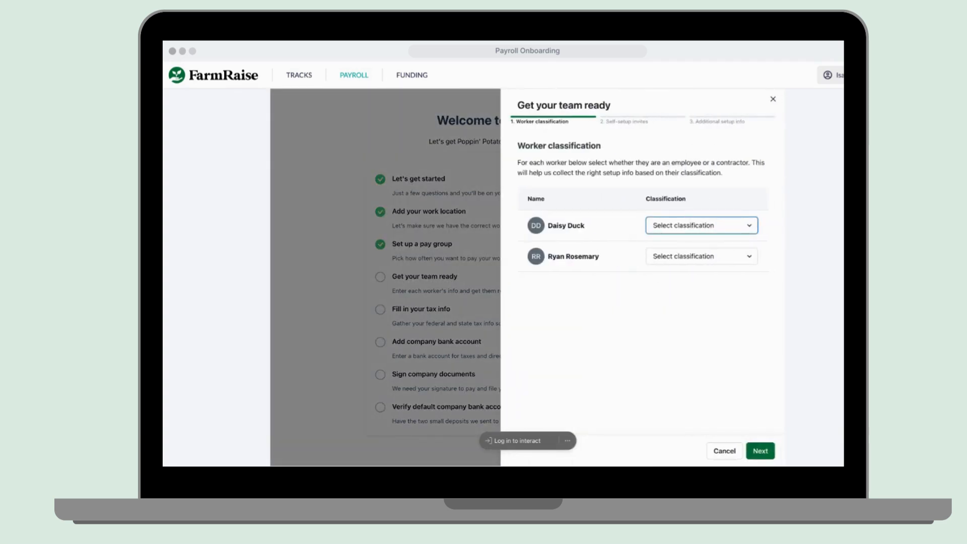
pyautogui.click(672, 236)
pyautogui.click(707, 257)
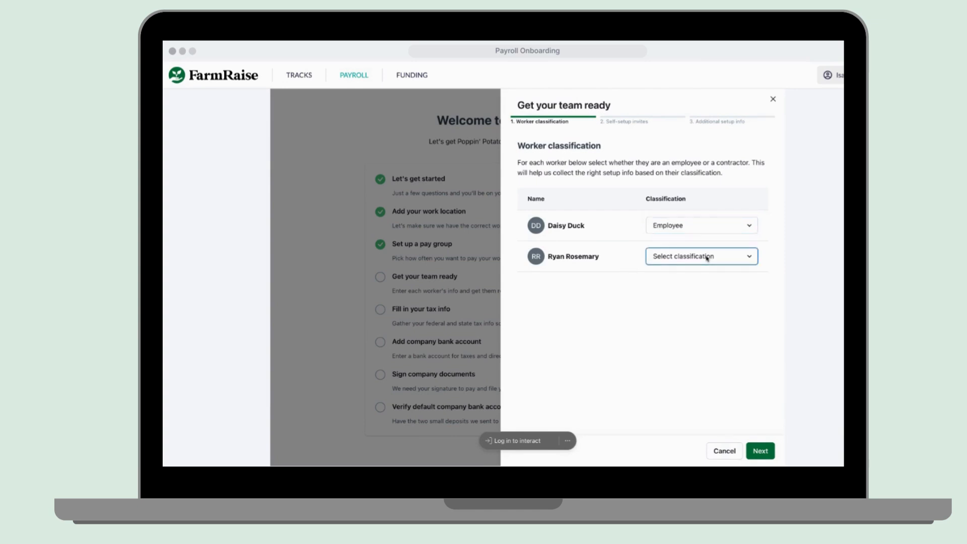
pyautogui.click(674, 276)
pyautogui.click(760, 451)
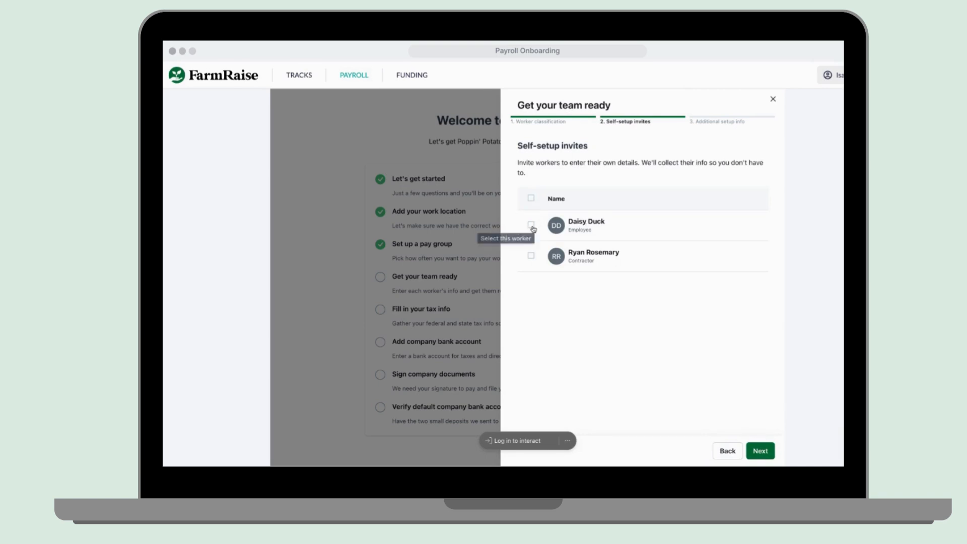
# Select both workers for self-setup invites and advance to additional setup info.
pyautogui.click(531, 224)
pyautogui.click(531, 257)
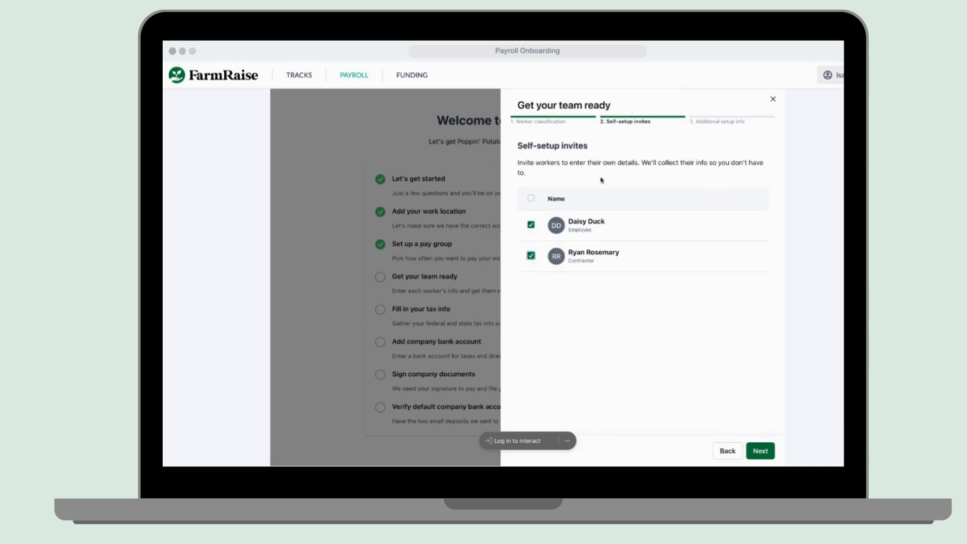
pyautogui.click(763, 452)
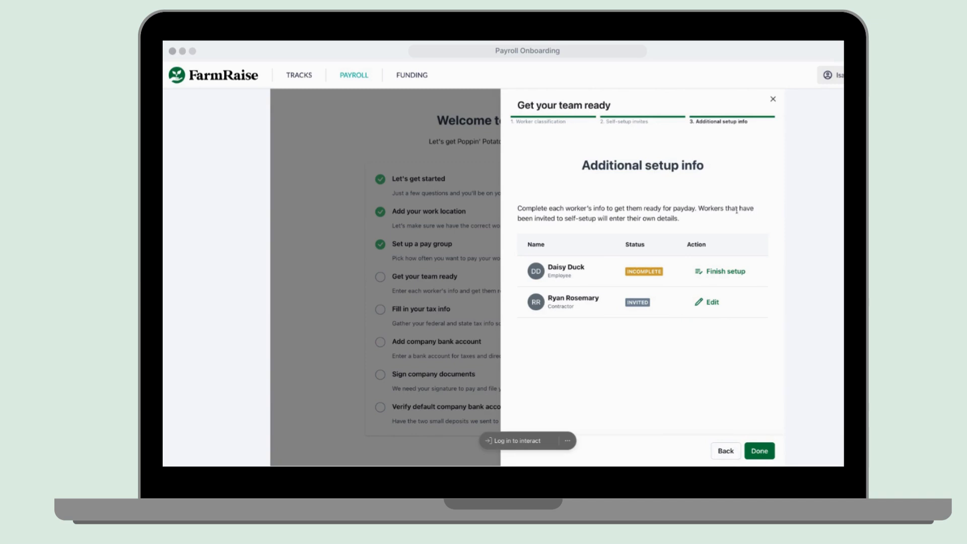
pyautogui.moveTo(641, 298)
# Mark the first worker as not overtime eligible with a hire date of 9/2/2024.
pyautogui.moveTo(646, 272)
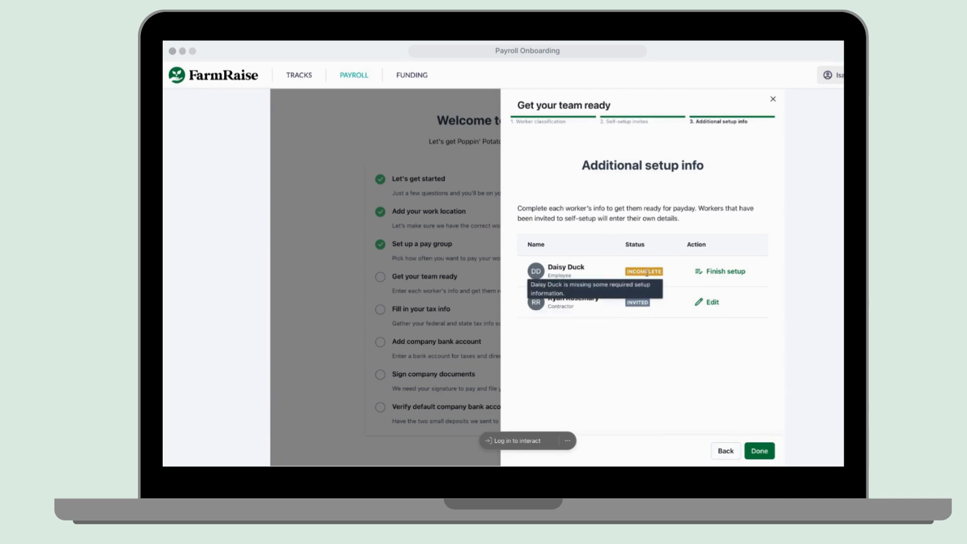
pyautogui.click(713, 277)
pyautogui.click(715, 154)
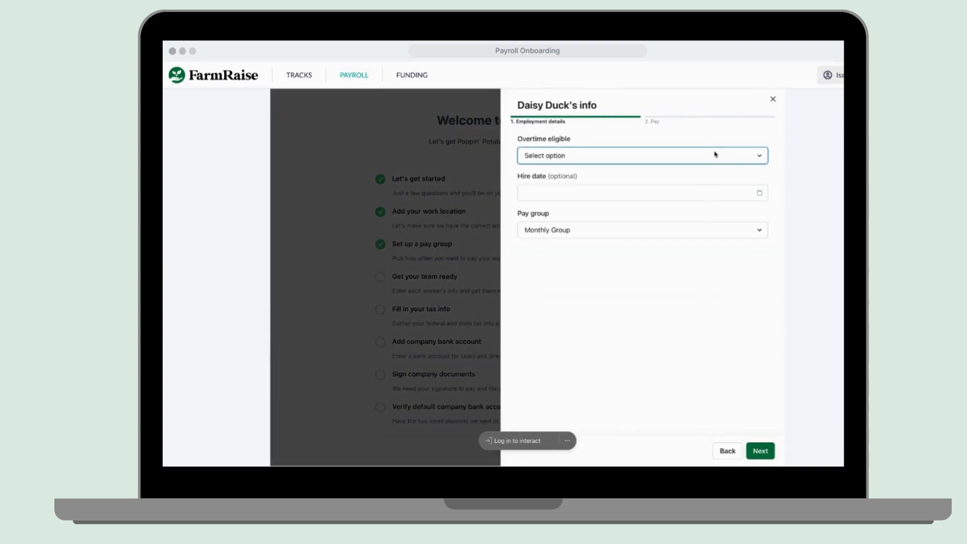
pyautogui.click(705, 174)
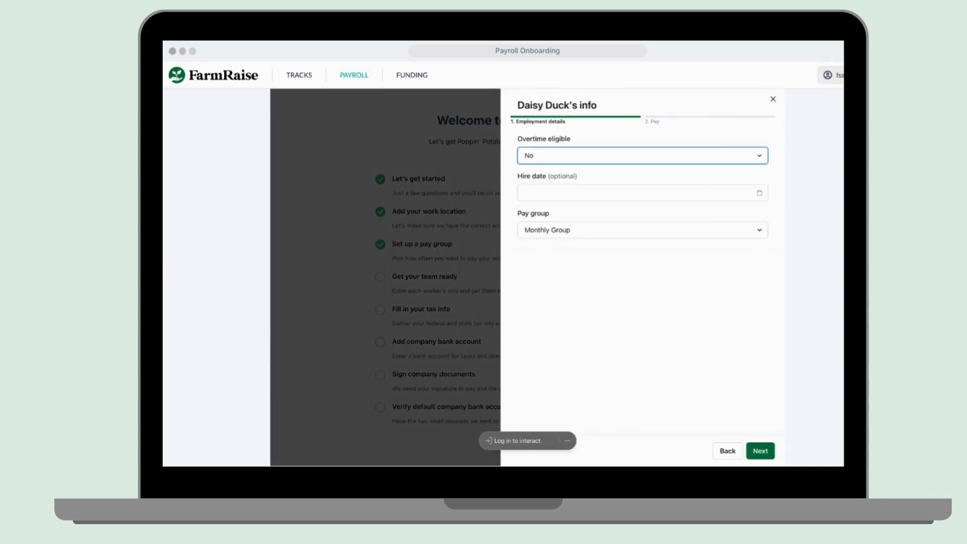
pyautogui.click(760, 194)
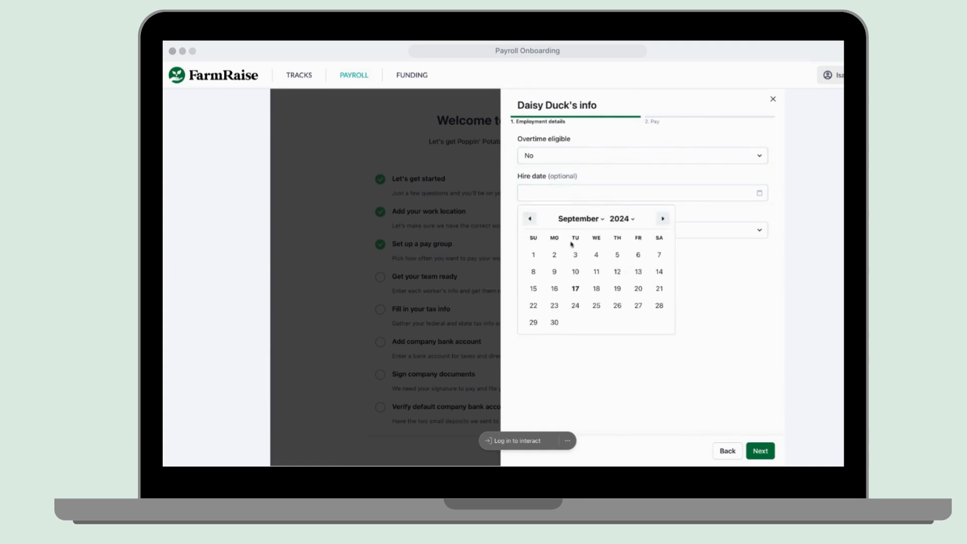
pyautogui.click(554, 255)
pyautogui.click(623, 237)
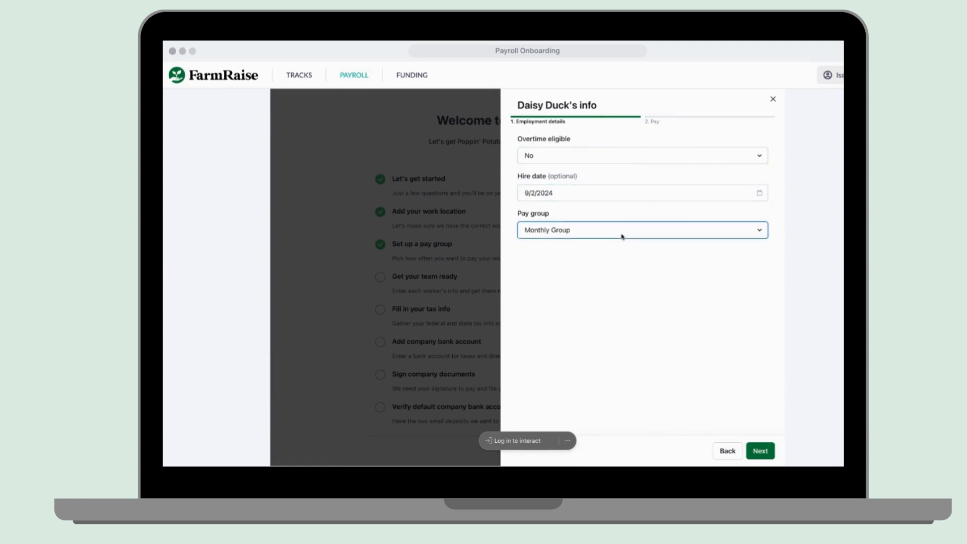
pyautogui.click(762, 451)
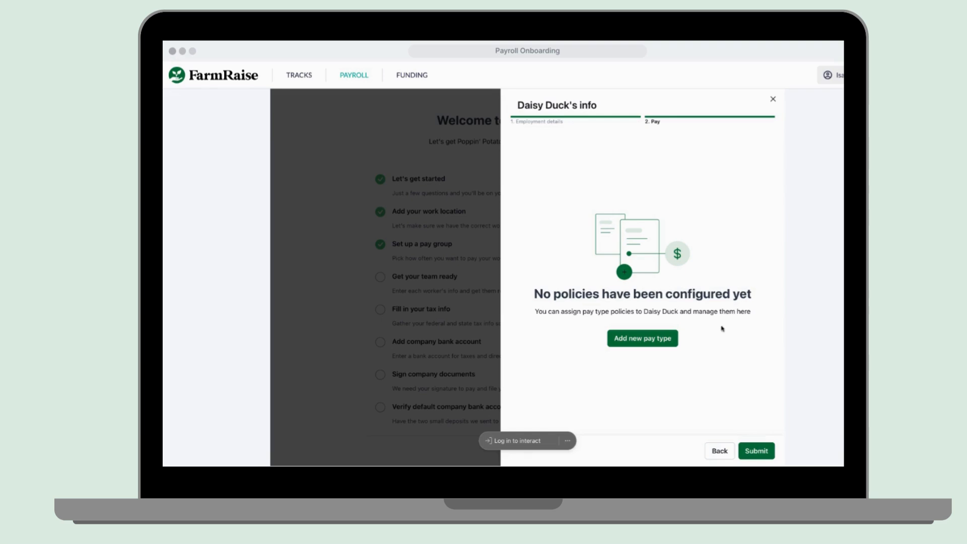
# Add a Salary pay type of $34,000 effective 9/2/2024 and submit the pay details.
pyautogui.click(666, 339)
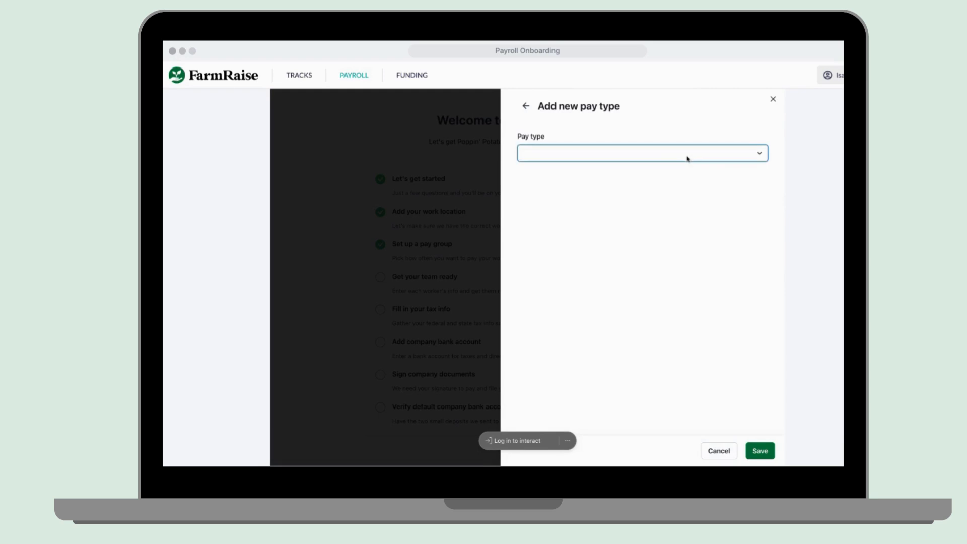
pyautogui.click(774, 366)
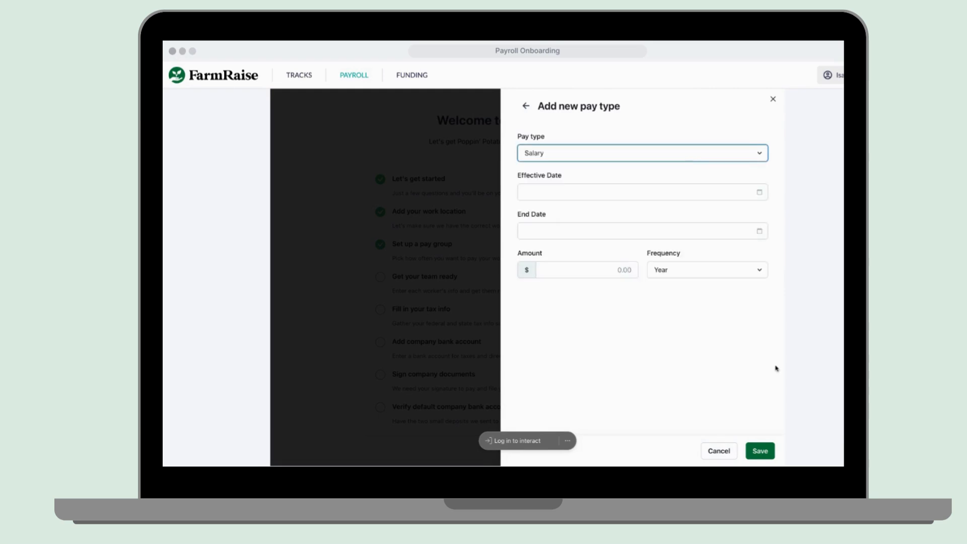
pyautogui.click(760, 192)
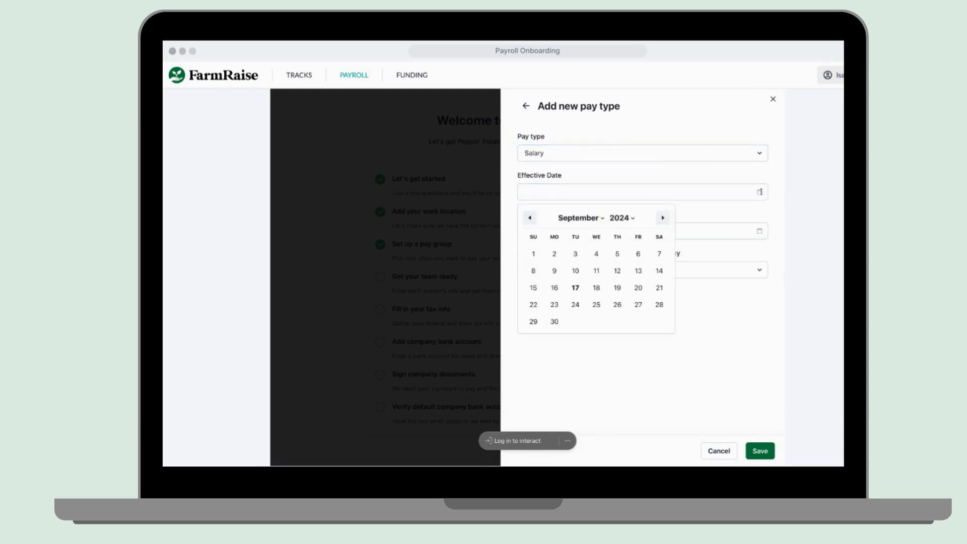
pyautogui.click(554, 254)
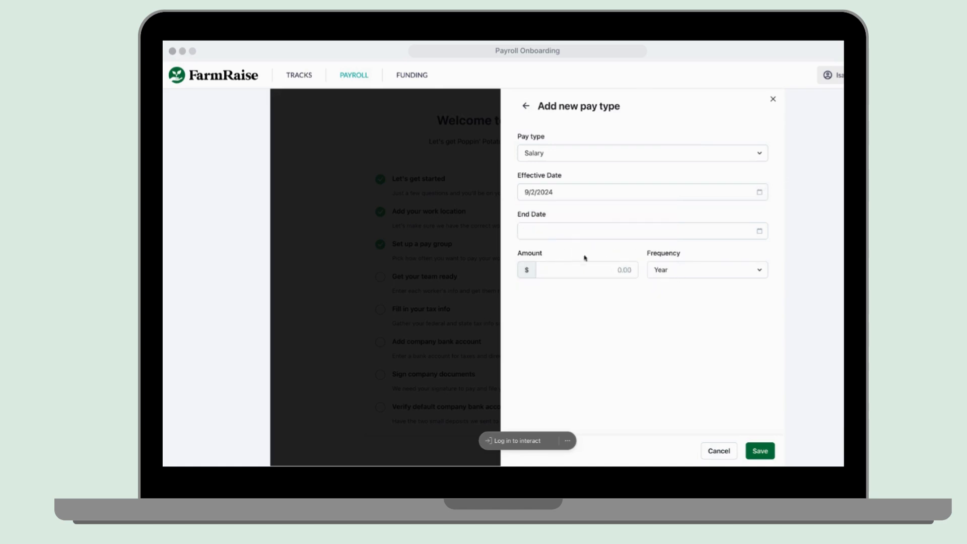
pyautogui.click(614, 272)
pyautogui.write('340000')
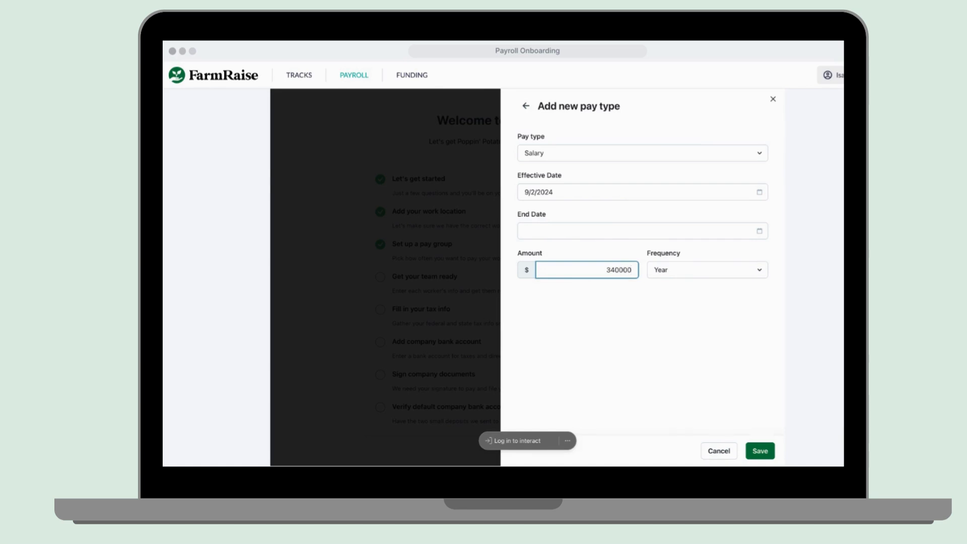
pyautogui.press('BackSpace')
pyautogui.click(773, 454)
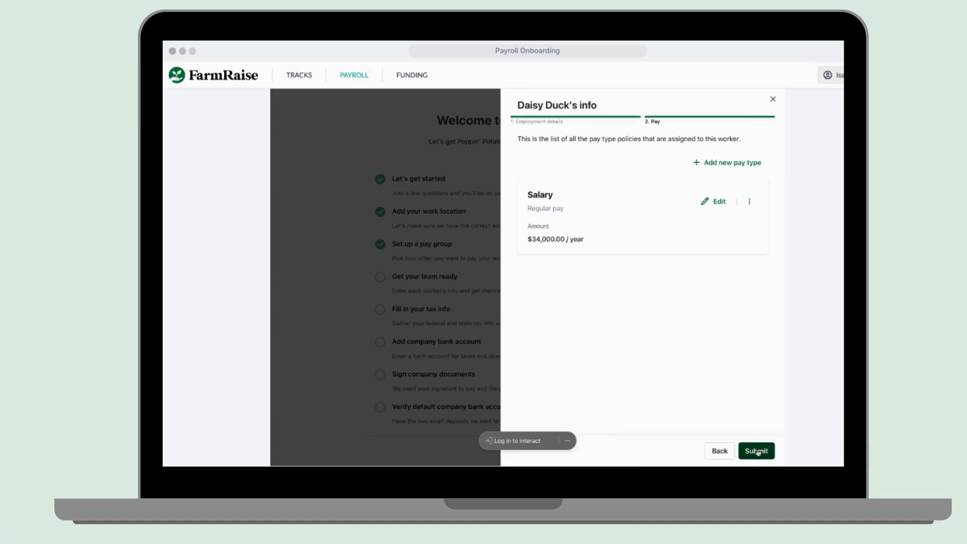
pyautogui.click(758, 452)
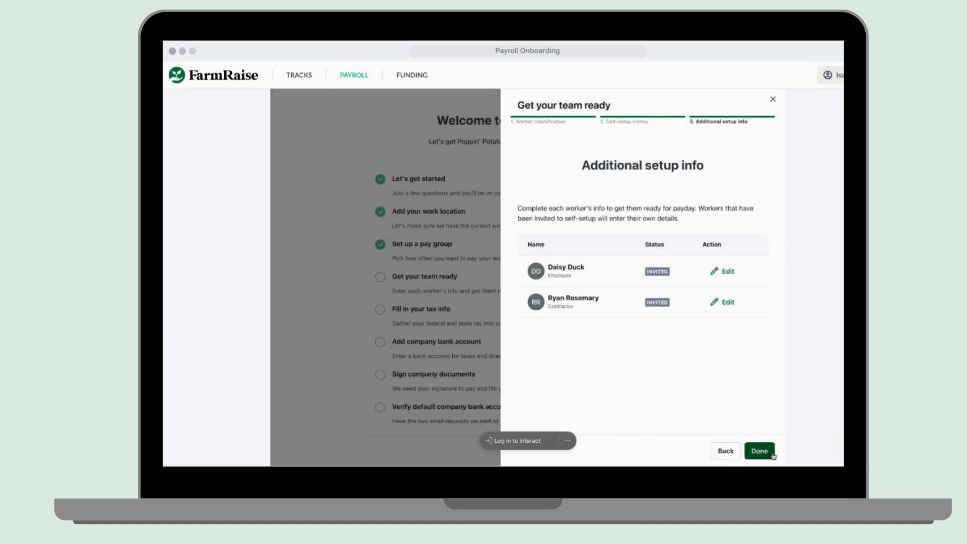
# Finish the team step and choose the default work location as the tax filing address.
pyautogui.click(772, 455)
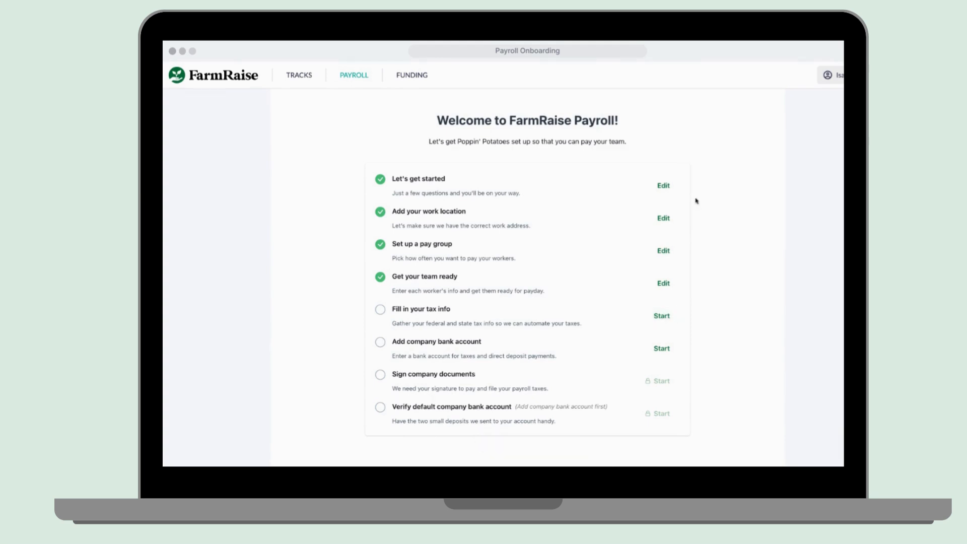
pyautogui.click(661, 316)
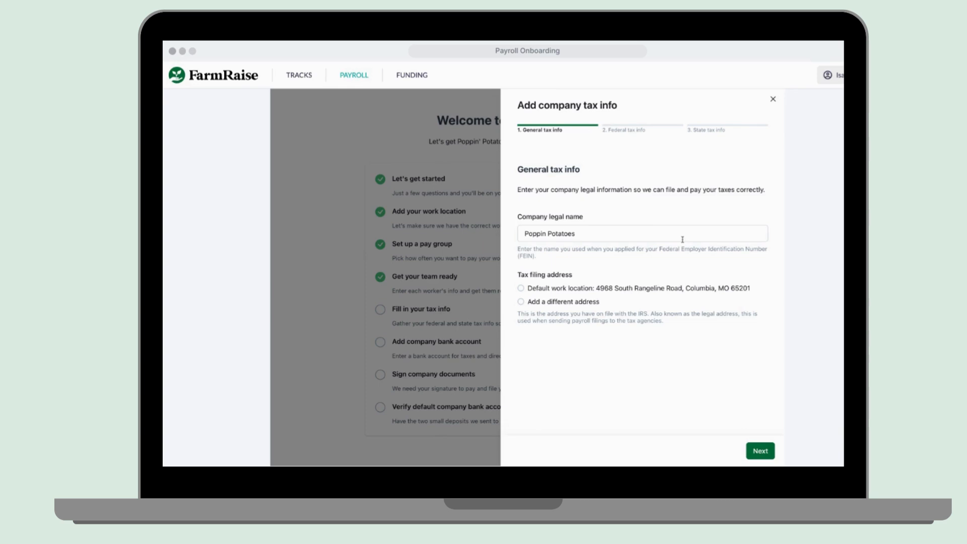
pyautogui.click(607, 291)
pyautogui.click(761, 451)
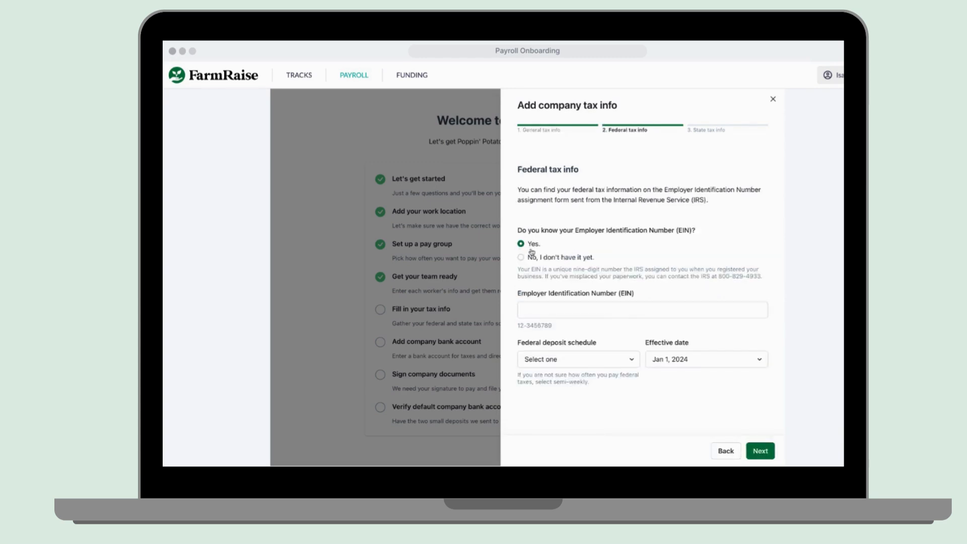
# Enter the company EIN and set the federal deposit schedule to Semi-weekly.
pyautogui.click(539, 307)
pyautogui.write('12-')
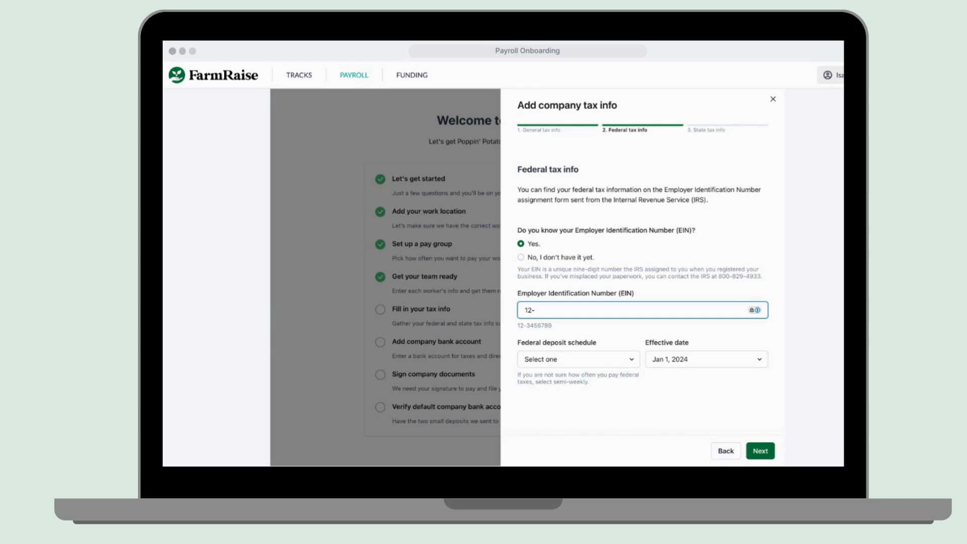
pyautogui.write('3456789')
pyautogui.click(620, 363)
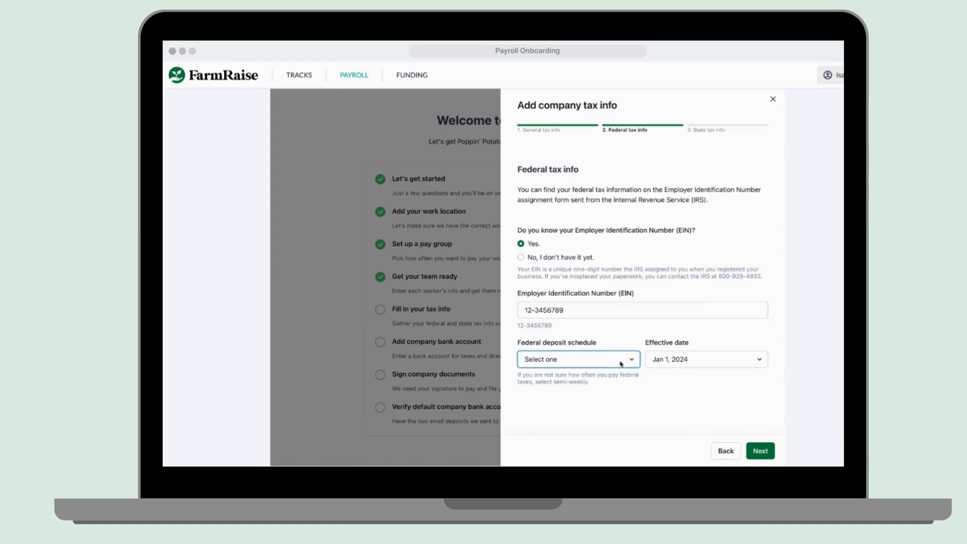
pyautogui.click(624, 378)
pyautogui.click(761, 452)
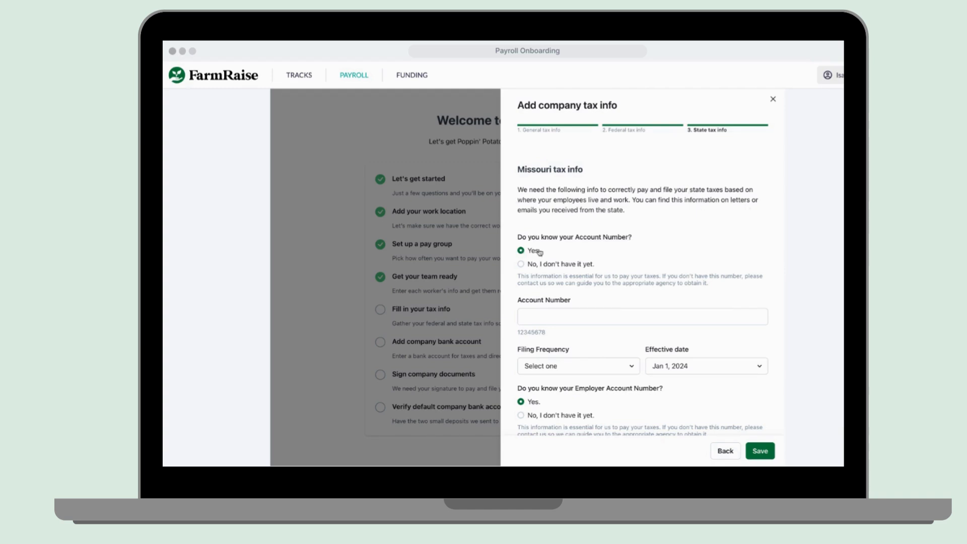
# Enter the Missouri tax and employer account numbers with Quarterly filing frequency.
pyautogui.scroll(-3, 705, 277)
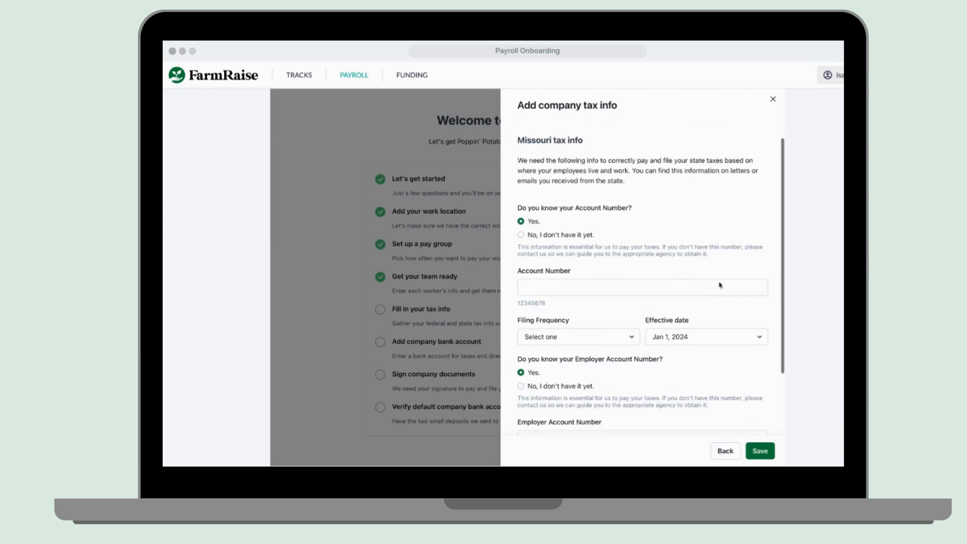
pyautogui.scroll(-3, 714, 275)
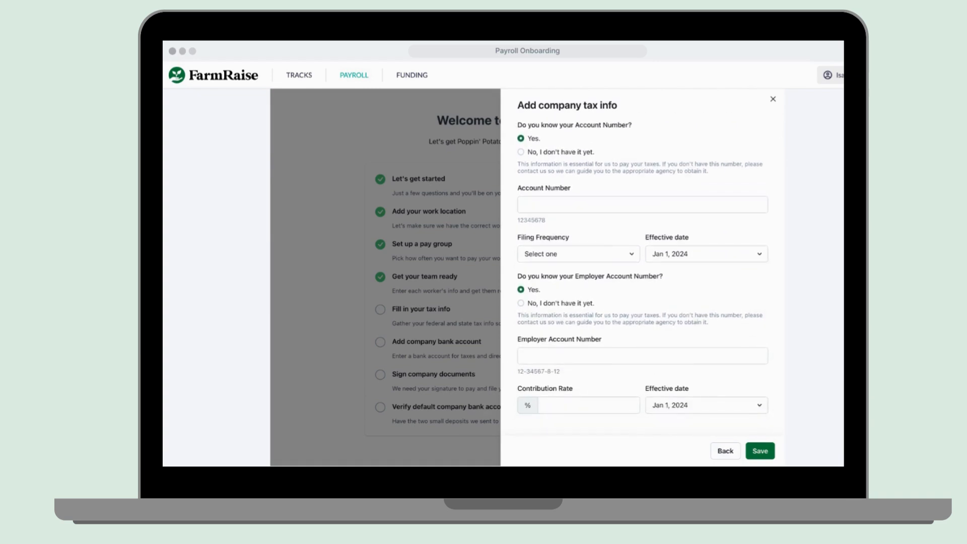
pyautogui.scroll(4, 685, 287)
pyautogui.click(685, 287)
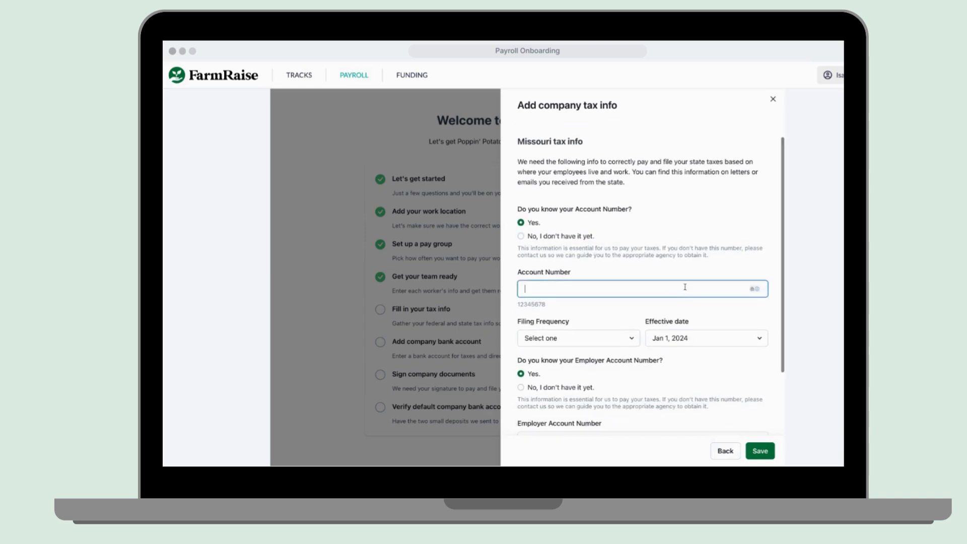
pyautogui.write('1234')
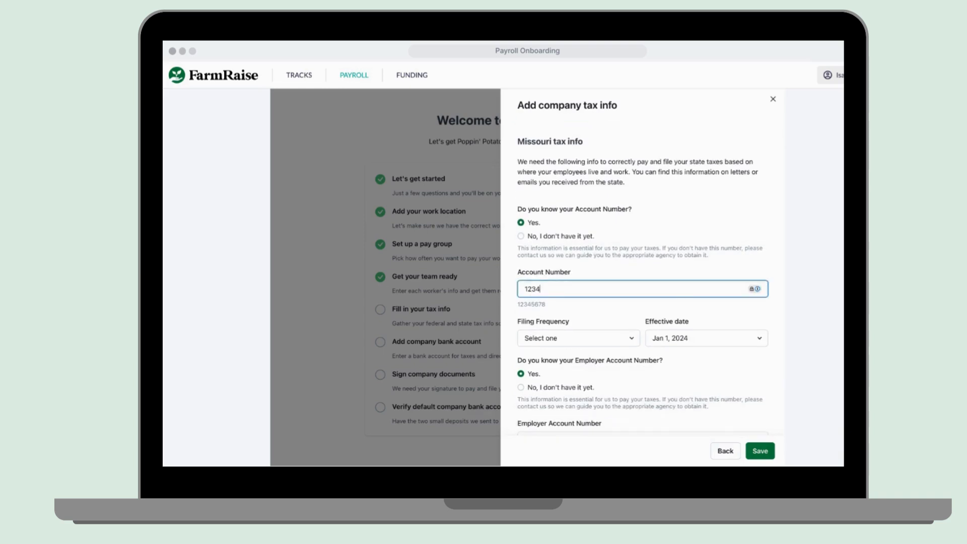
pyautogui.write('5678')
pyautogui.click(616, 343)
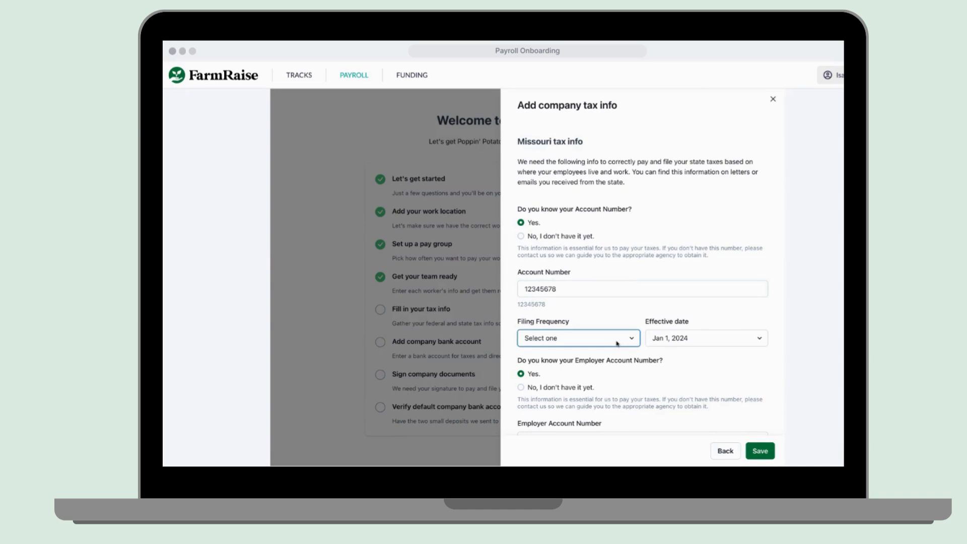
pyautogui.click(650, 363)
pyautogui.scroll(-3, 652, 363)
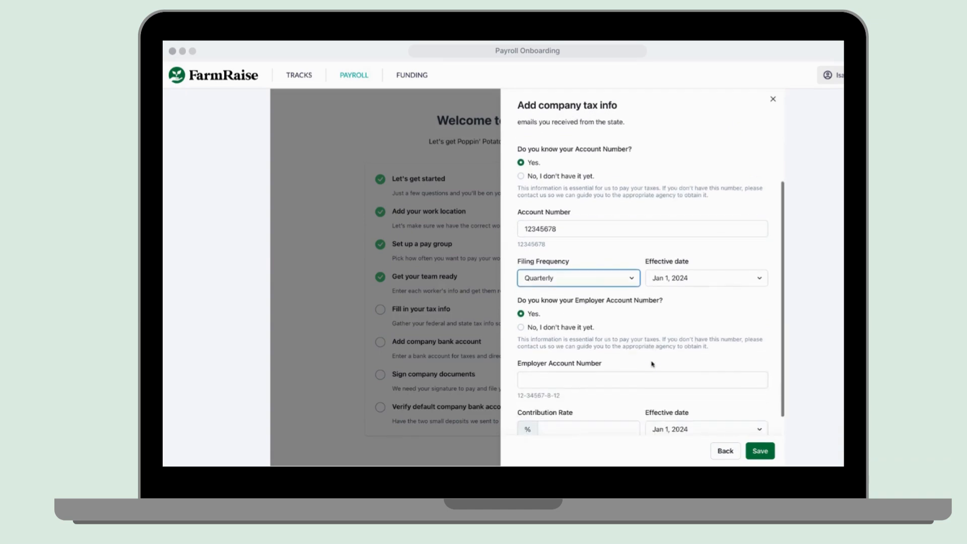
pyautogui.click(640, 353)
pyautogui.write('12-34')
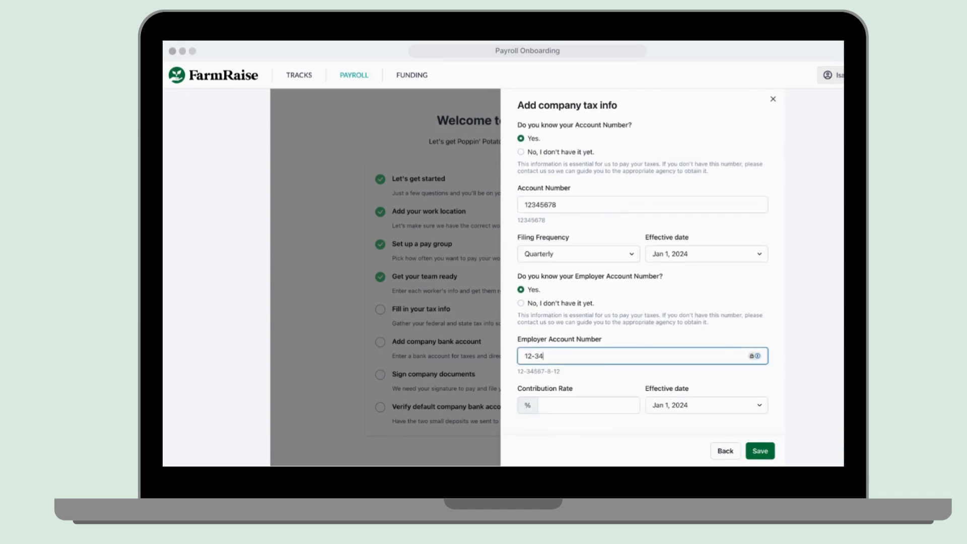
pyautogui.write('5678-1-34')
pyautogui.click(610, 405)
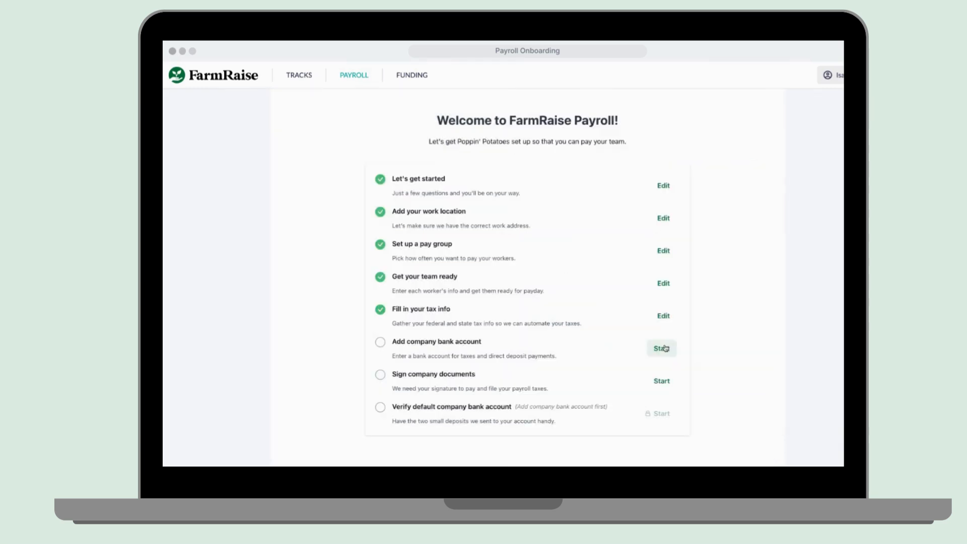
pyautogui.click(662, 348)
# Enter the account holder's name and the bank routing number.
pyautogui.click(588, 222)
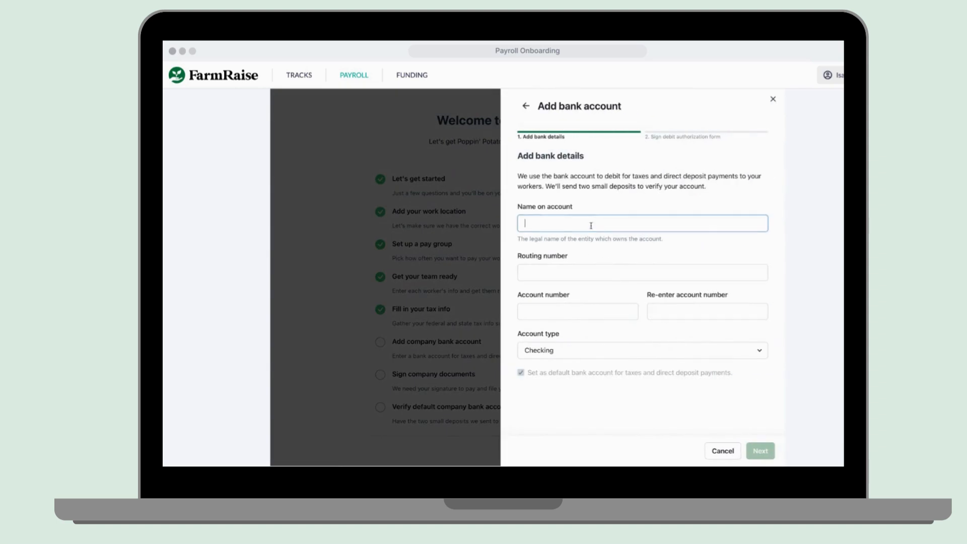
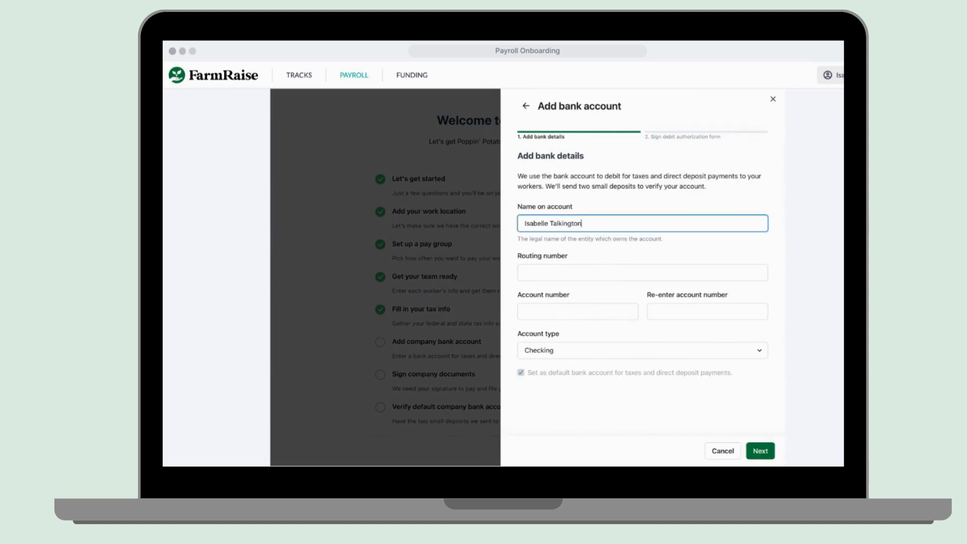
pyautogui.click(553, 265)
pyautogui.press('super+Tab')
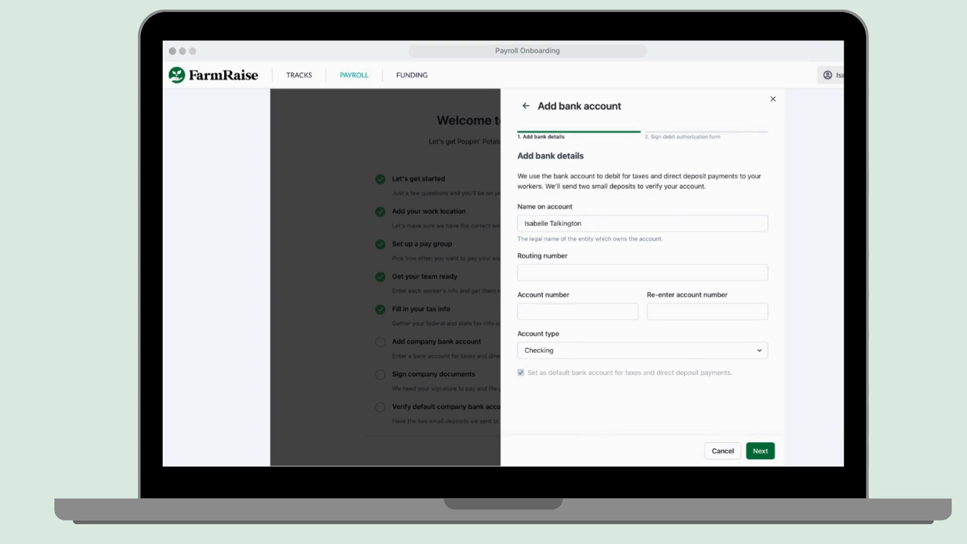
pyautogui.click(547, 276)
pyautogui.write('021')
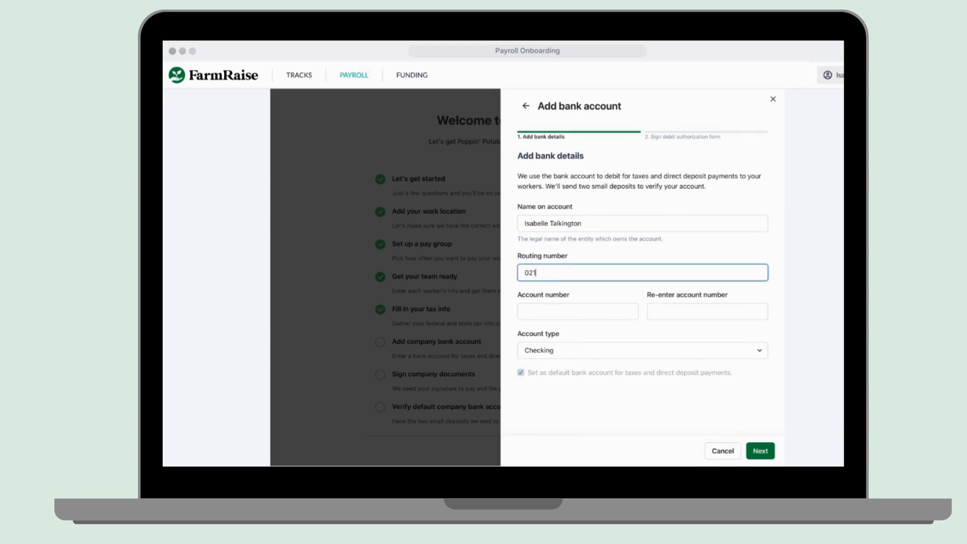
pyautogui.write('00')
pyautogui.press('super+Tab')
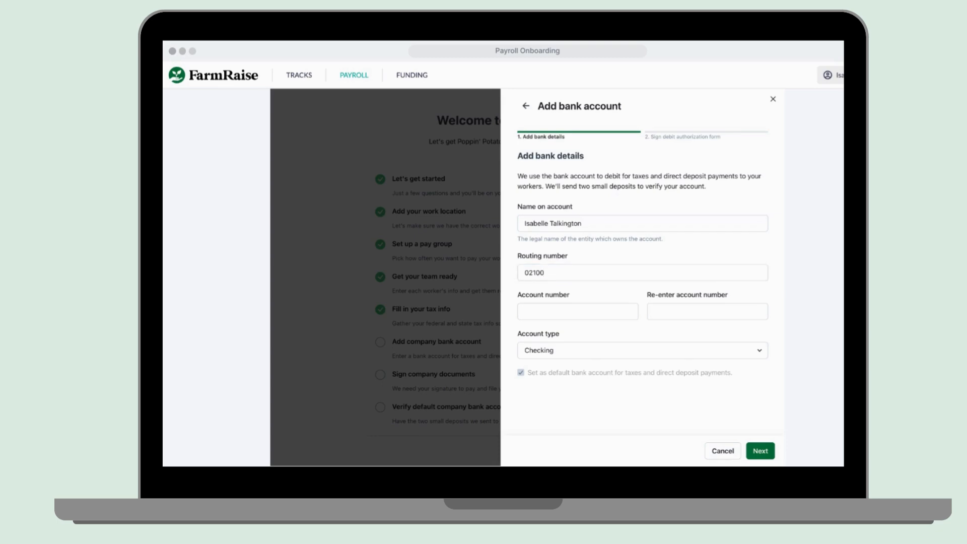
pyautogui.press('super+Tab')
pyautogui.write('002')
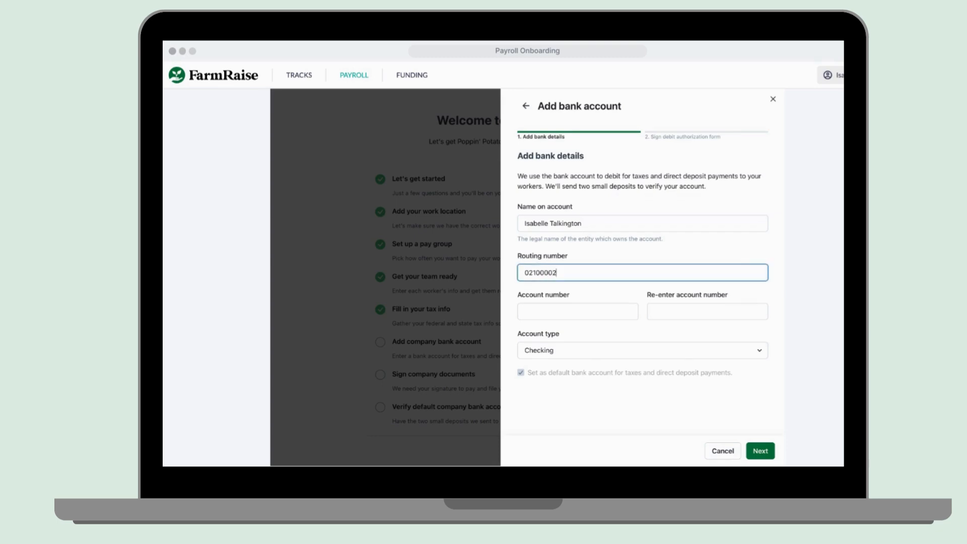
pyautogui.press('super+Tab')
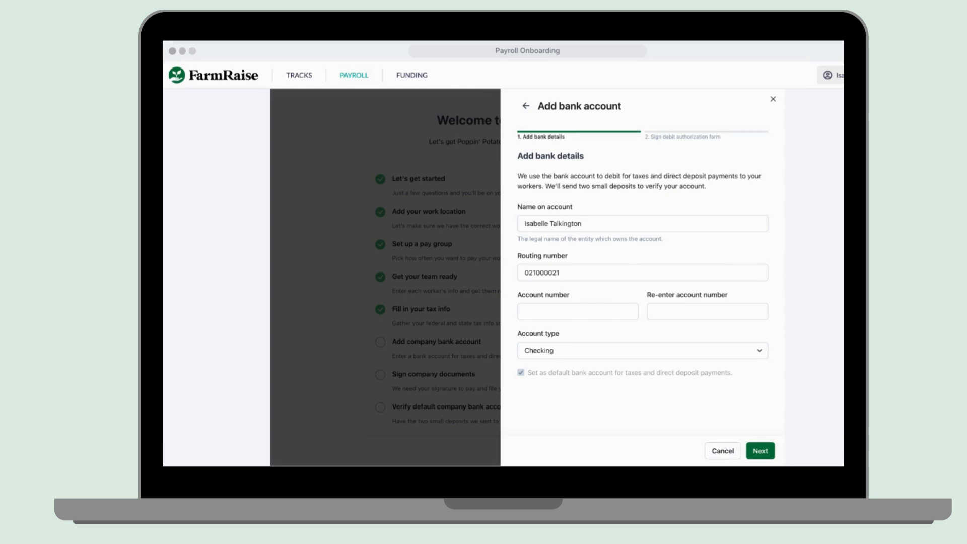
pyautogui.press('super+Tab')
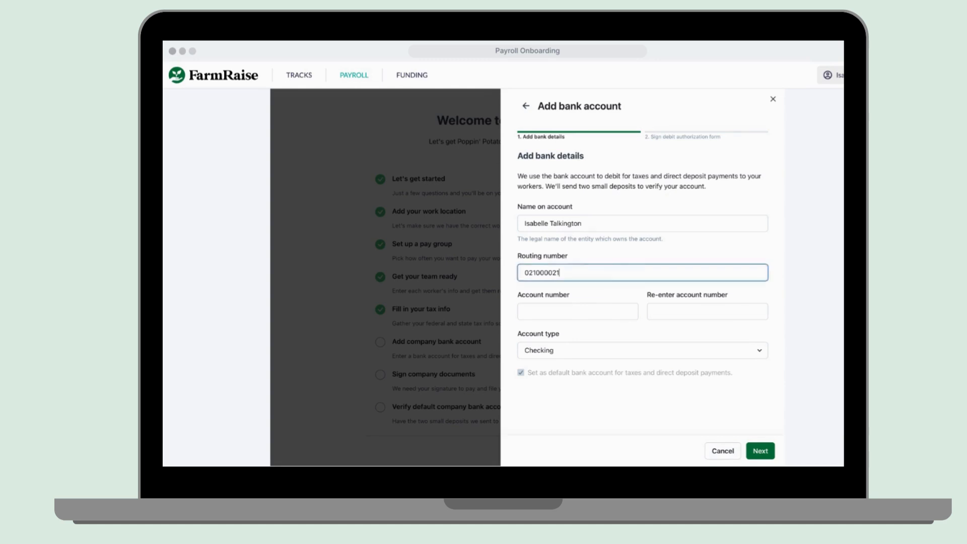
# Enter and confirm the checking account number, then submit the bank details.
pyautogui.press('Tab')
pyautogui.write('210')
pyautogui.click(698, 309)
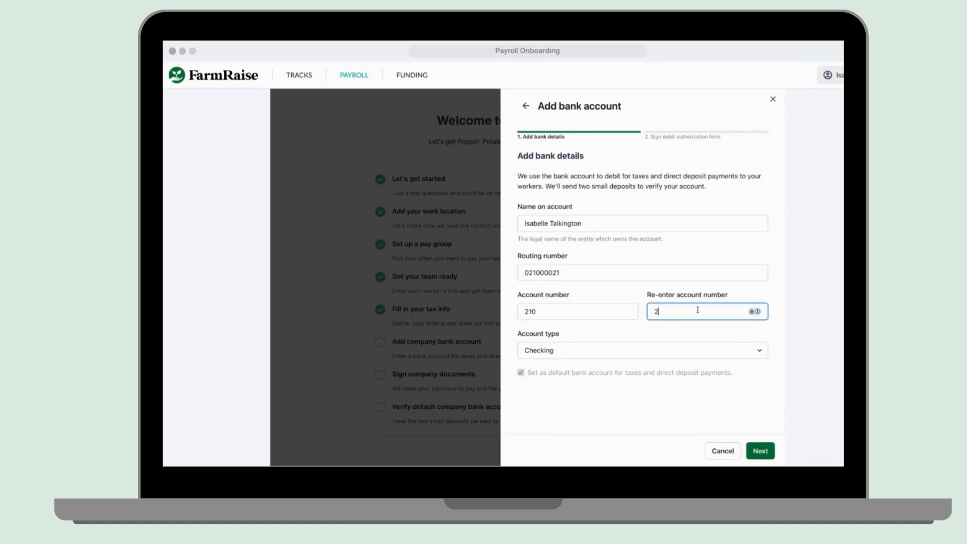
pyautogui.write('210')
pyautogui.click(761, 451)
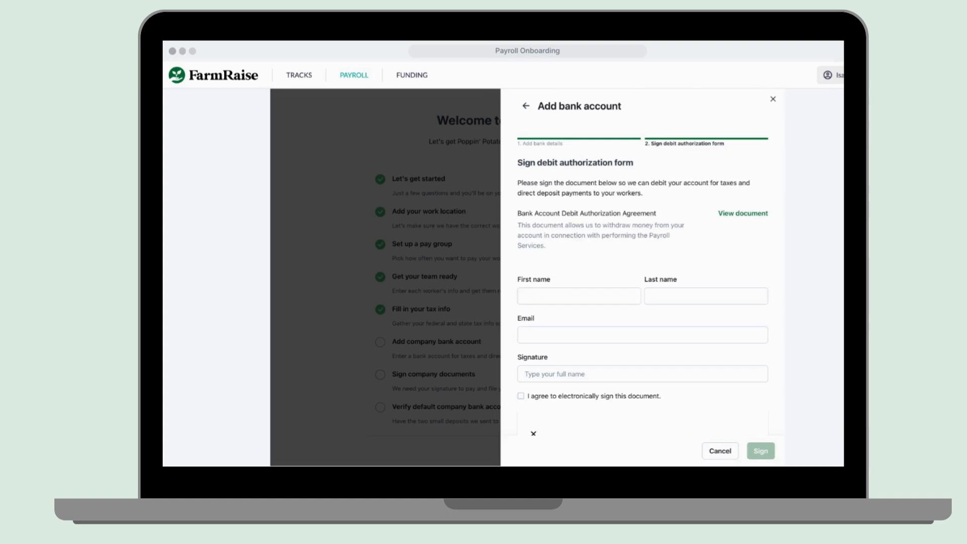
# Fill in the signer's first name, last name, e-mail address and typed signature.
pyautogui.click(558, 290)
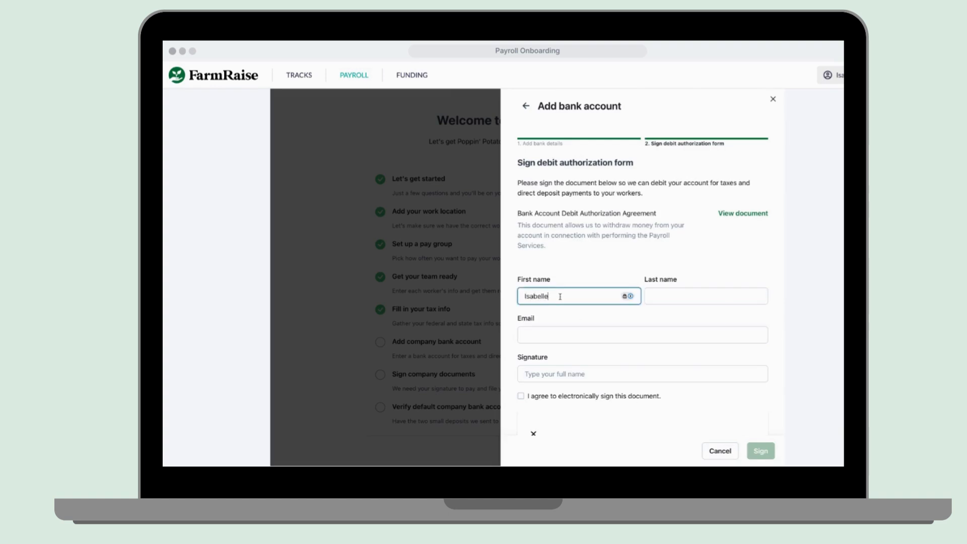
pyautogui.click(728, 294)
pyautogui.click(640, 335)
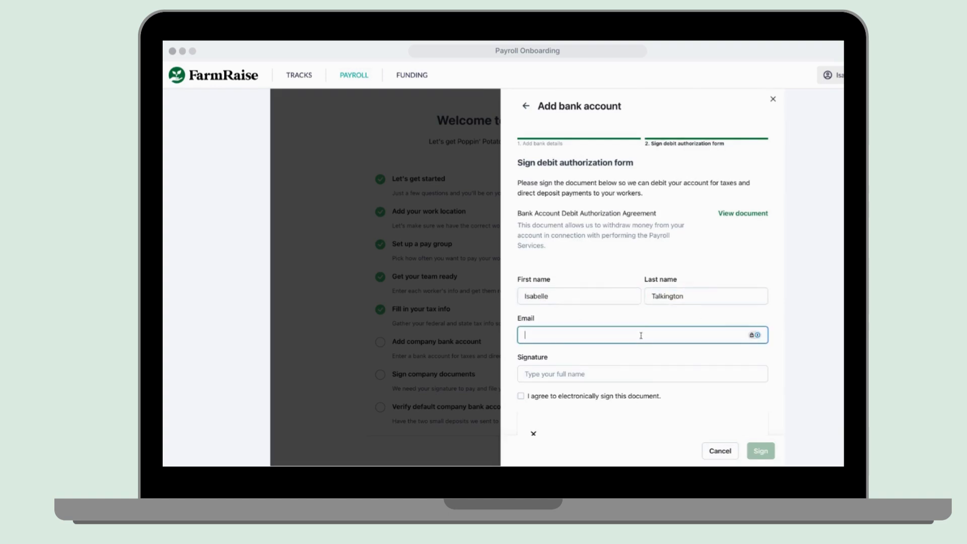
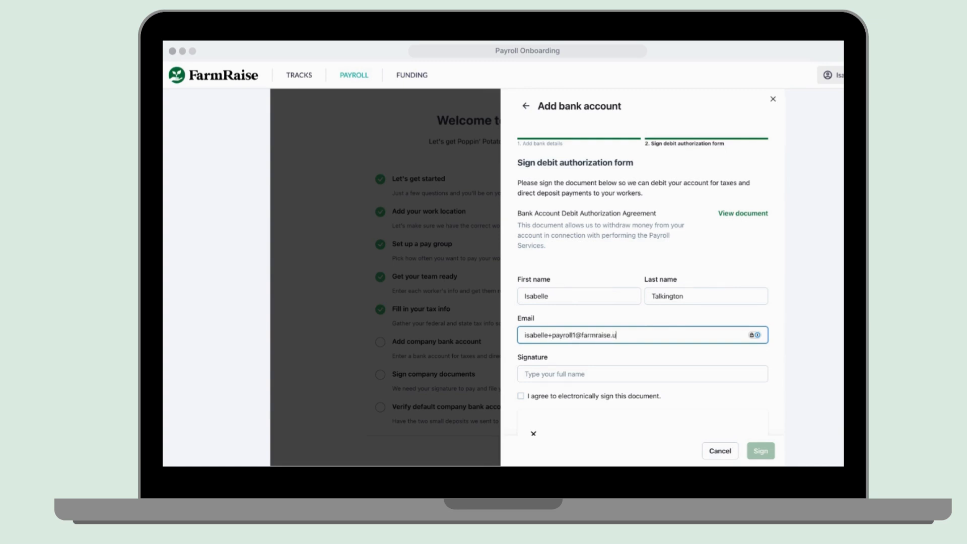
pyautogui.click(601, 369)
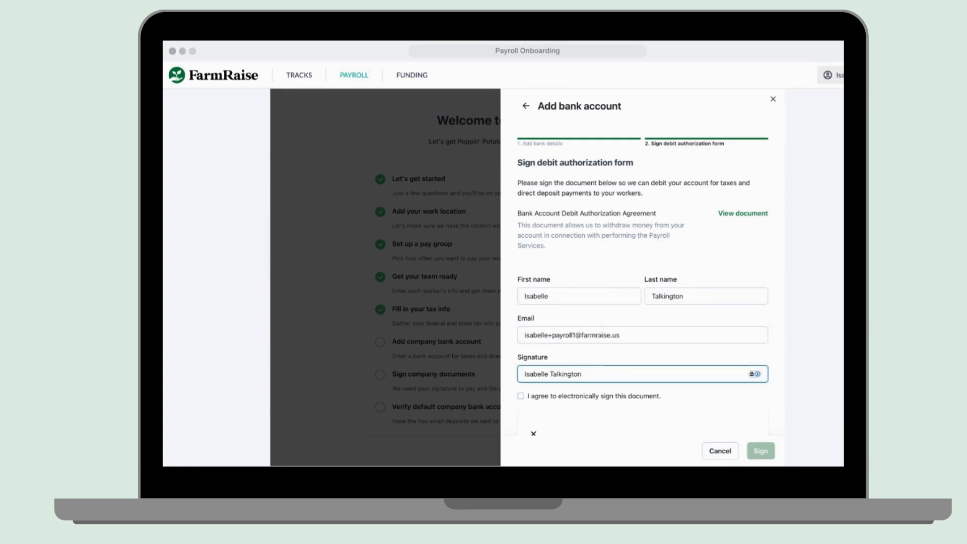
# Agree to electronic signing, review and sign the debit authorization, then close the panel.
pyautogui.click(520, 397)
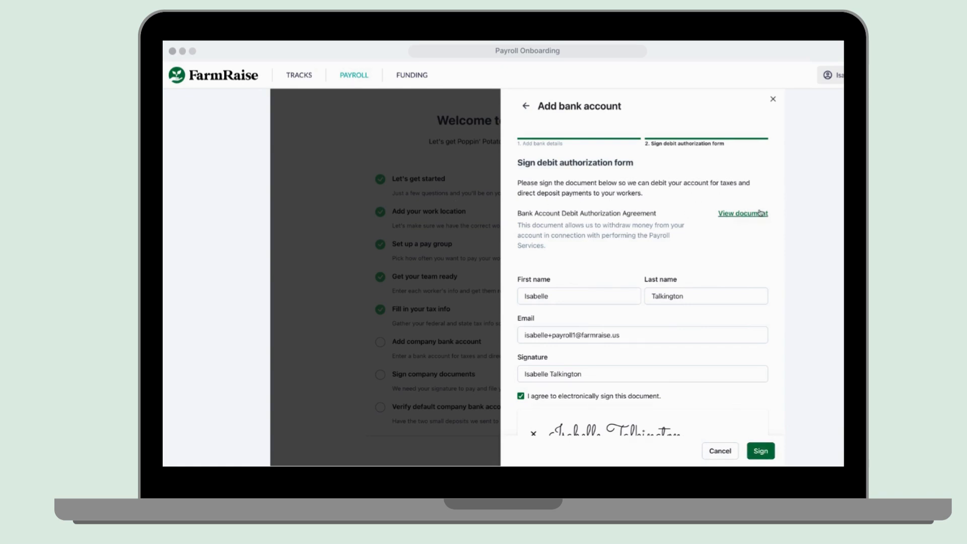
pyautogui.click(736, 216)
pyautogui.click(760, 450)
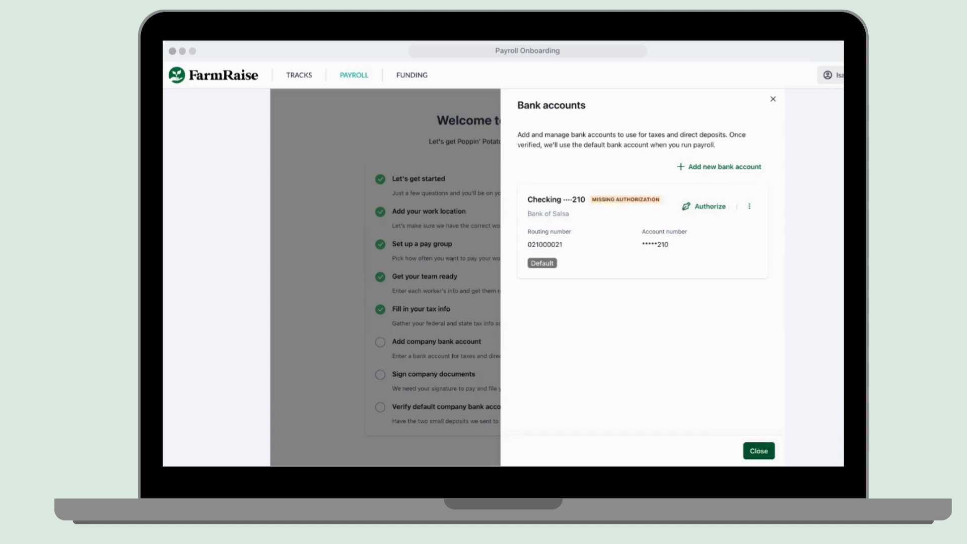
pyautogui.click(759, 451)
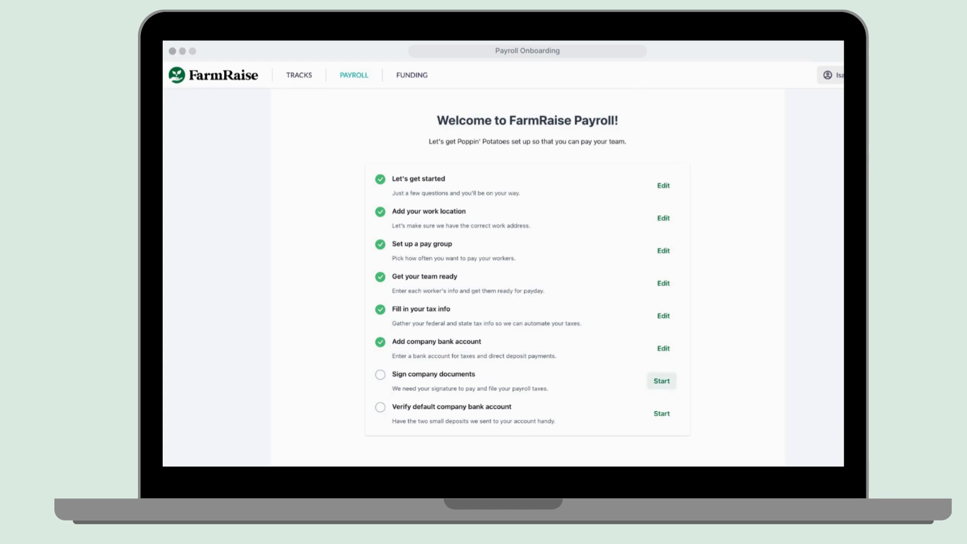
# Enter the signatory's first and last name, role Owner, and date of birth.
pyautogui.click(661, 381)
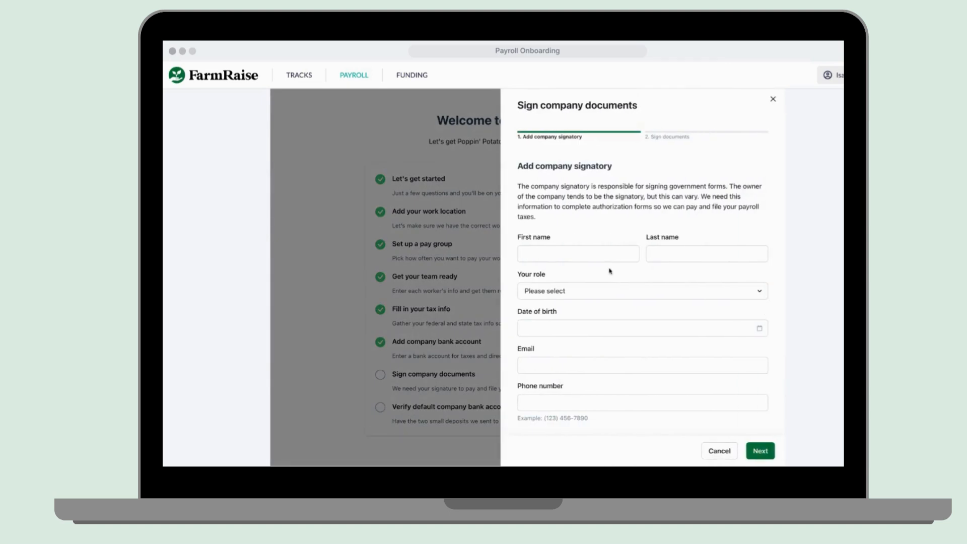
pyautogui.click(594, 257)
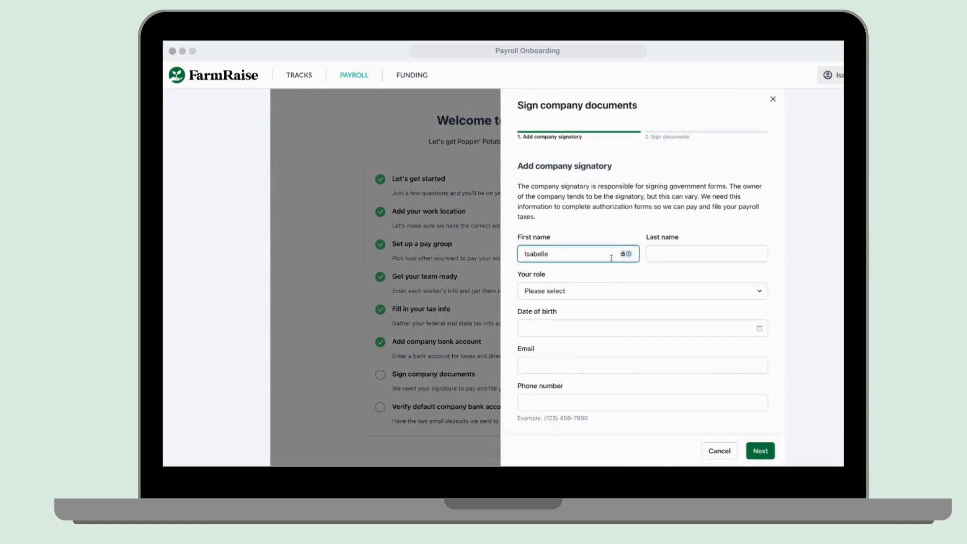
pyautogui.click(695, 254)
pyautogui.click(657, 292)
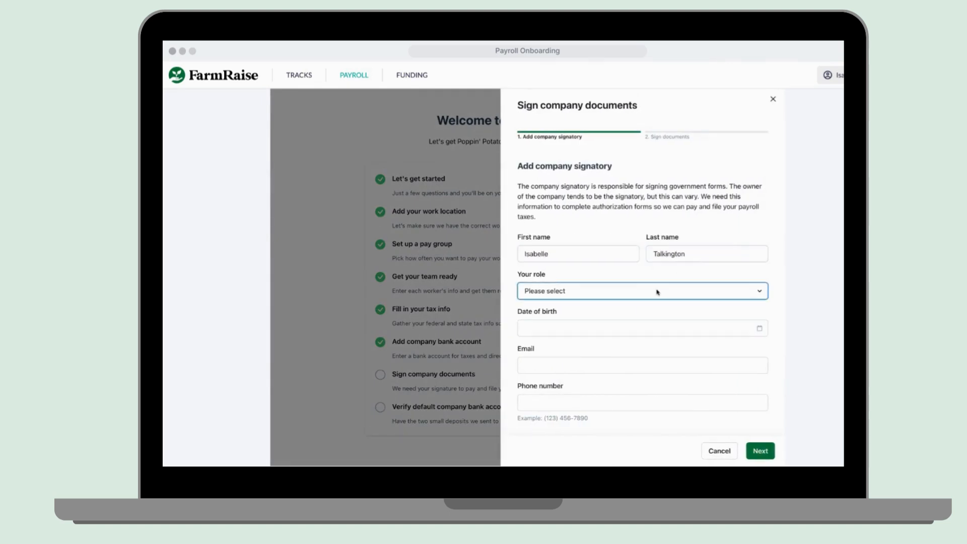
pyautogui.click(626, 304)
pyautogui.click(626, 329)
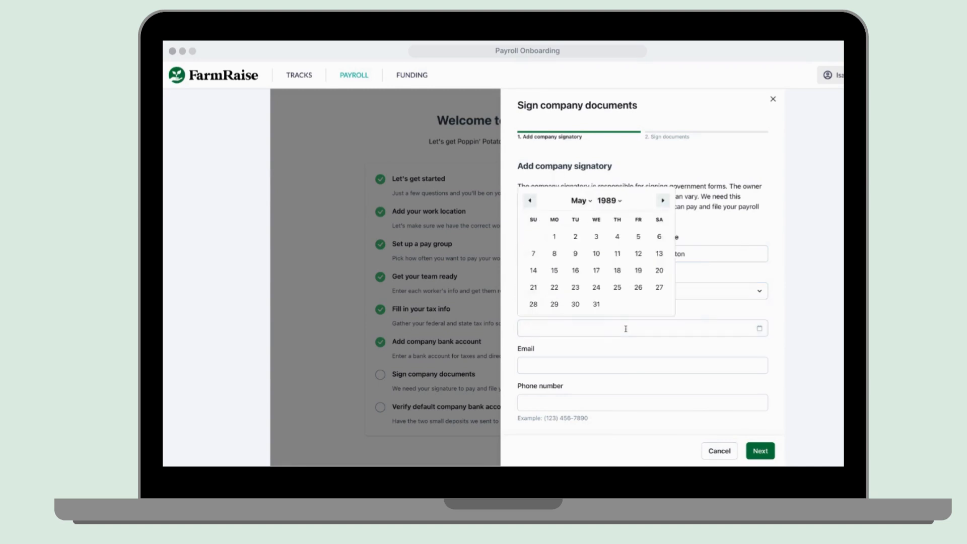
pyautogui.click(533, 270)
# Add the signatory's e-mail and phone number, fixing the flagged phone, and continue.
pyautogui.click(571, 362)
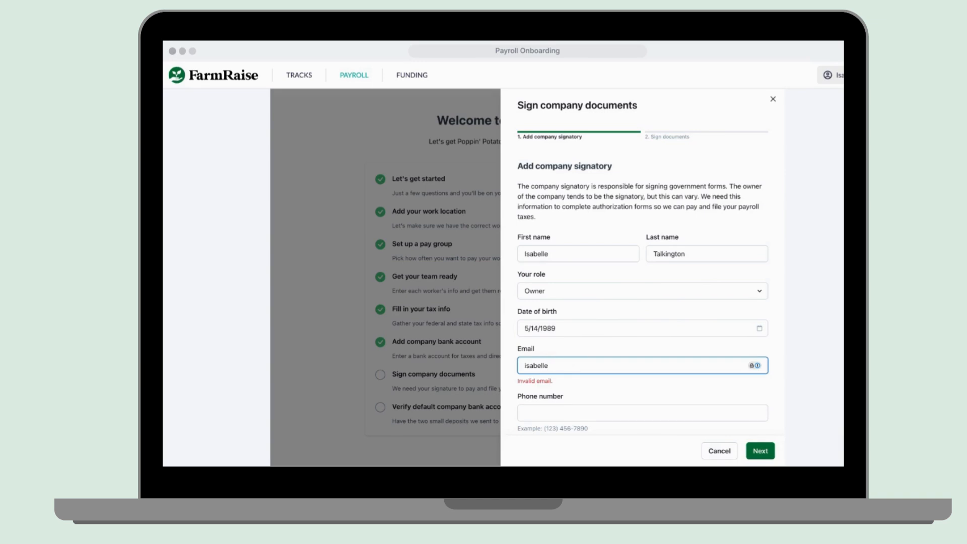
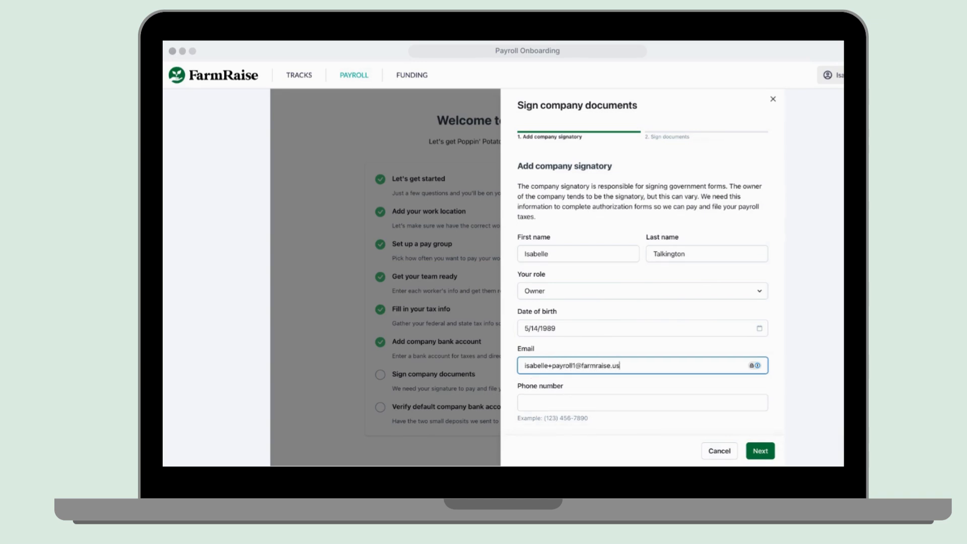
pyautogui.click(539, 398)
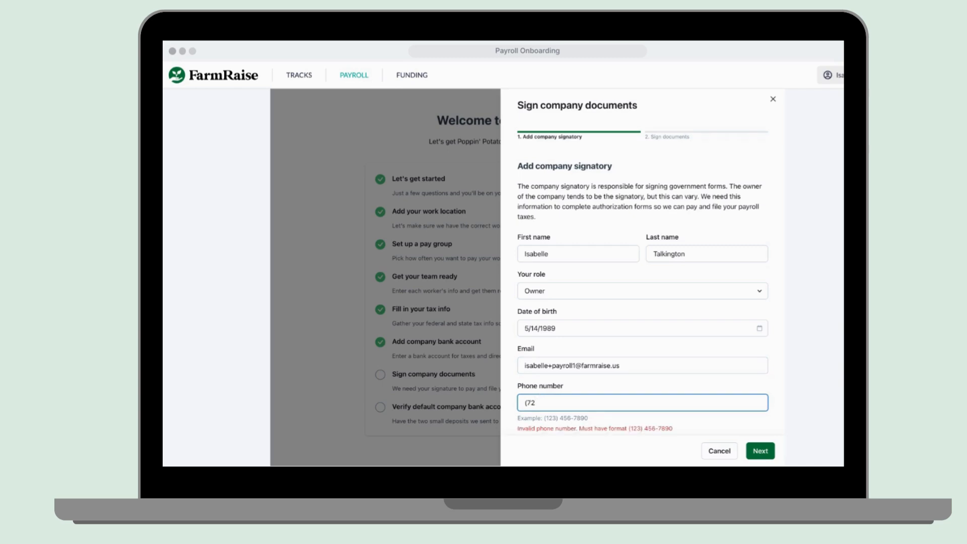
pyautogui.scroll(-1, 656, 418)
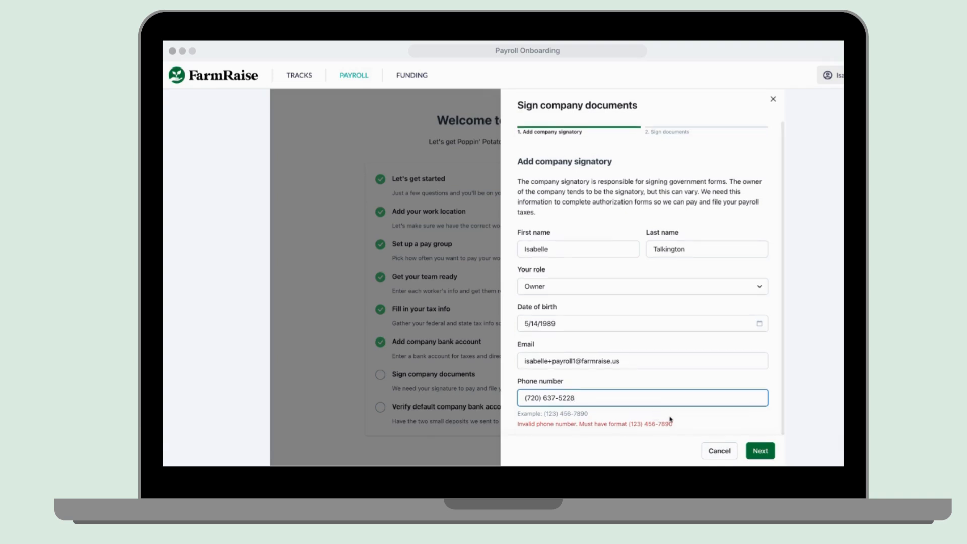
pyautogui.click(671, 419)
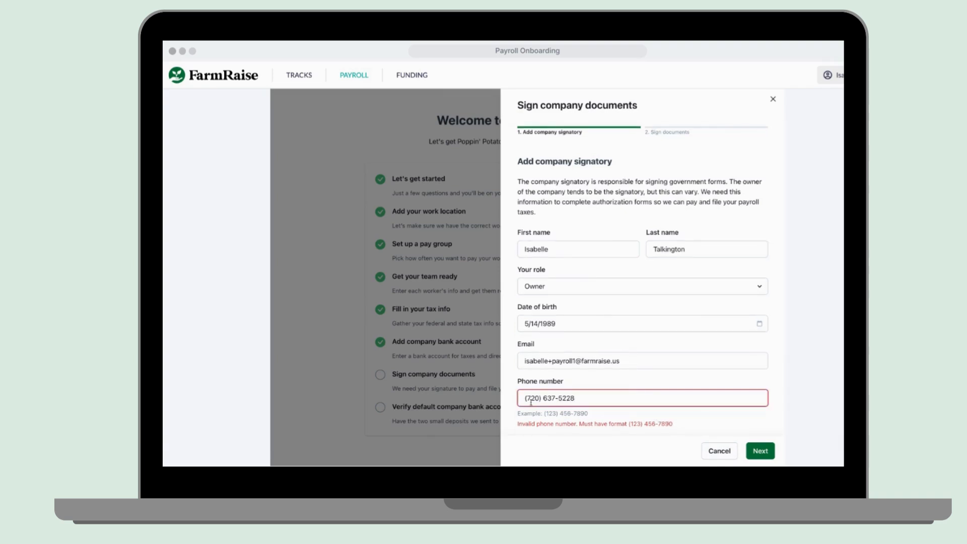
pyautogui.click(760, 451)
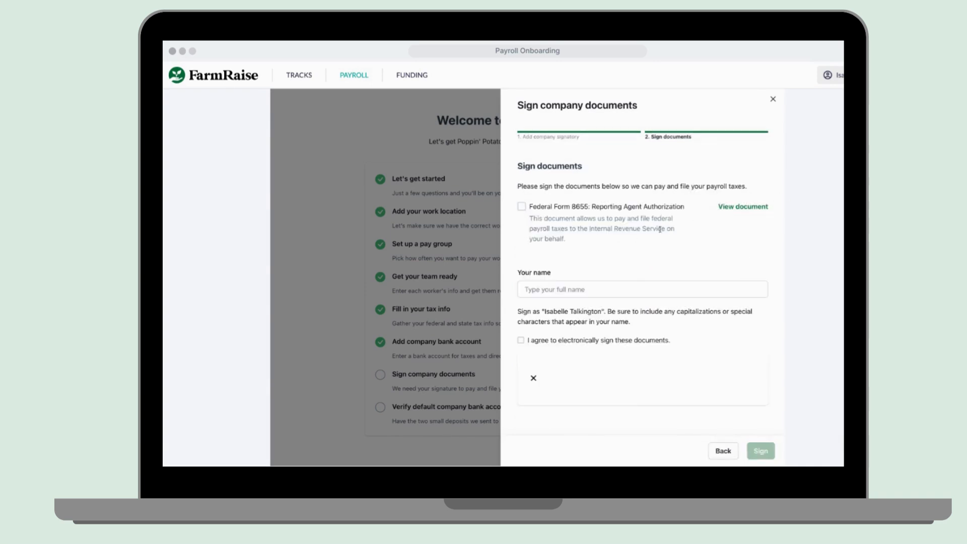
# Review and select Federal Form 8655, then sign it with the signer's full name.
pyautogui.click(744, 210)
pyautogui.click(522, 207)
pyautogui.click(556, 291)
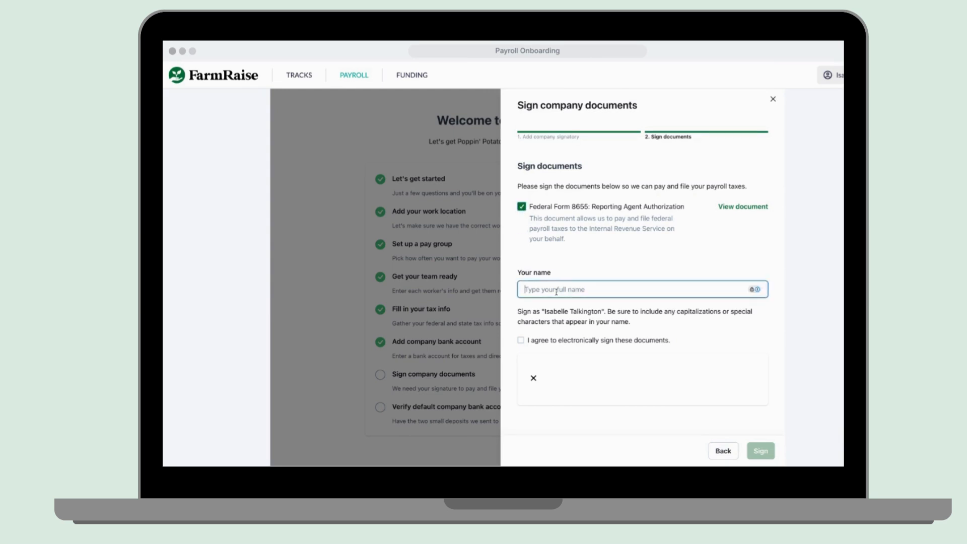
pyautogui.click(521, 340)
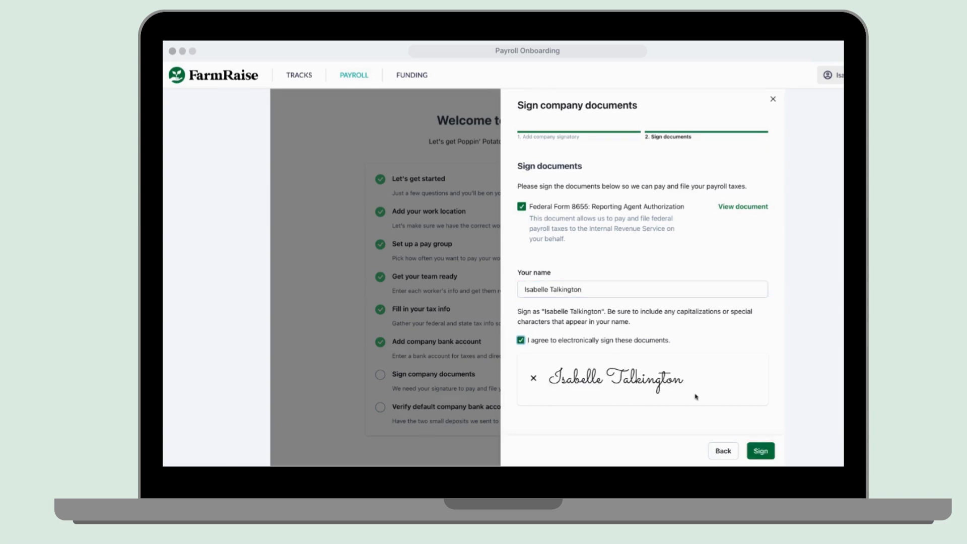
pyautogui.click(760, 451)
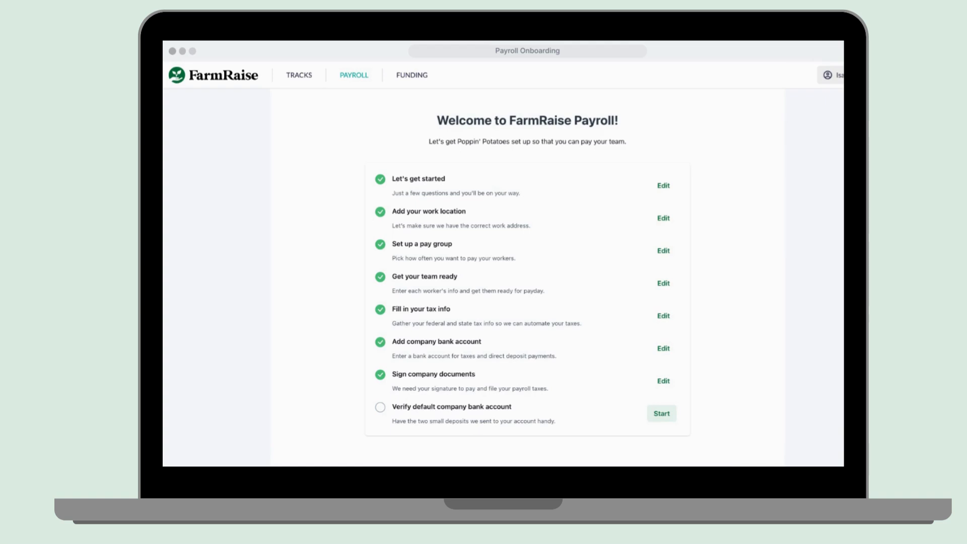
pyautogui.click(661, 414)
# Enter the two test deposit amounts, starting with 1.00, and save to verify the checking account.
pyautogui.click(615, 195)
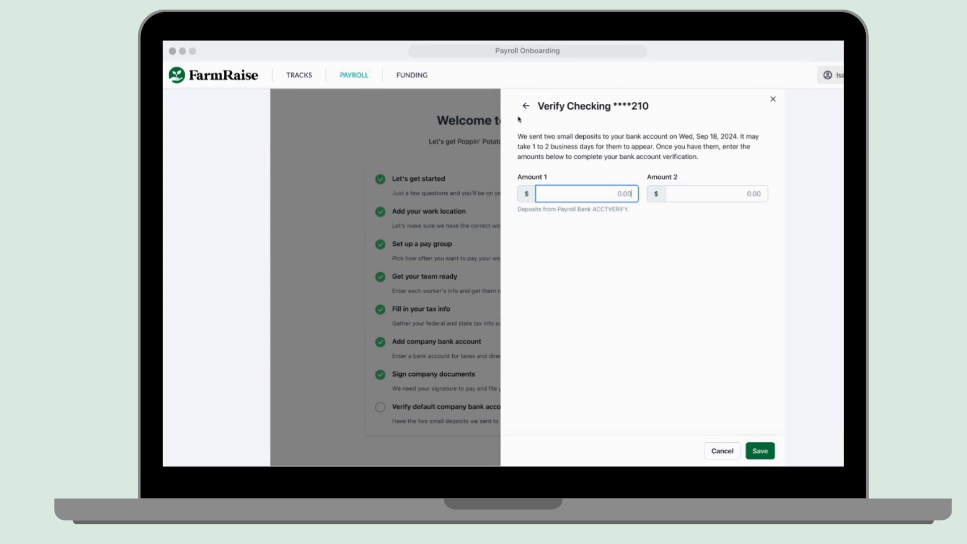
pyautogui.click(529, 105)
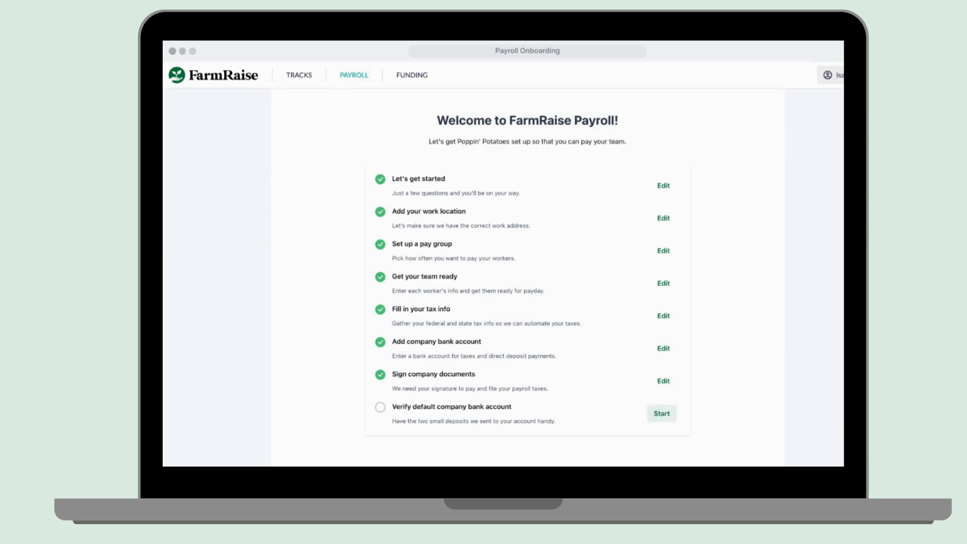
pyautogui.click(661, 413)
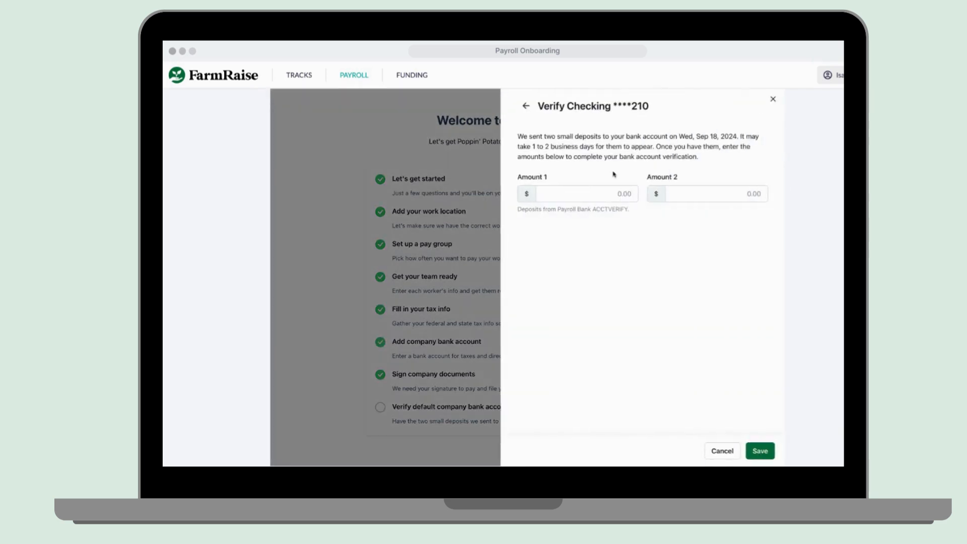
pyautogui.click(617, 195)
pyautogui.write('1.00')
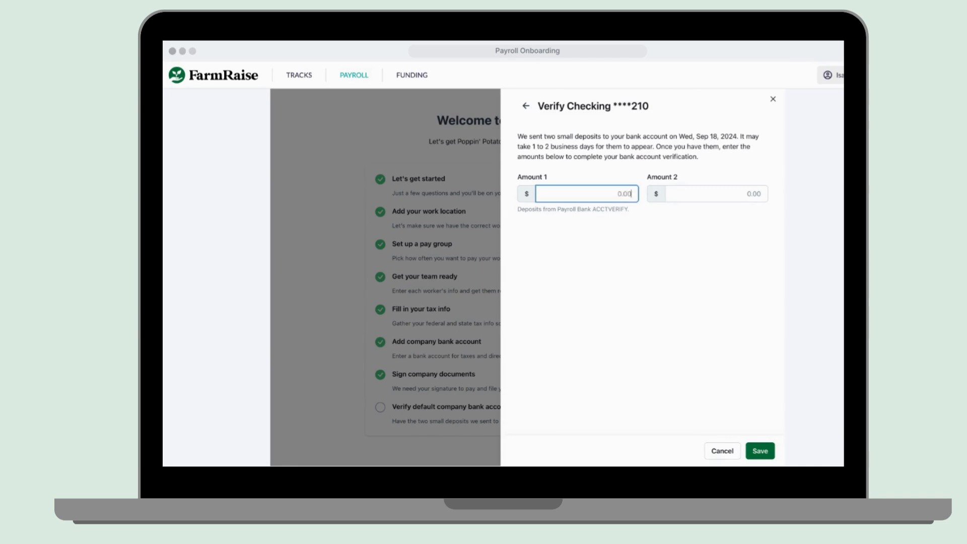
pyautogui.click(743, 193)
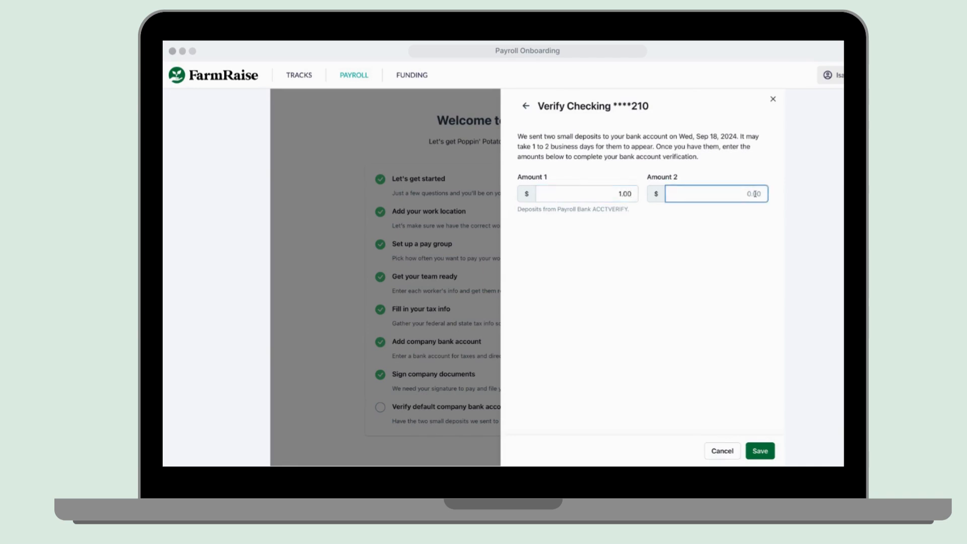
pyautogui.write('0.05')
pyautogui.click(759, 451)
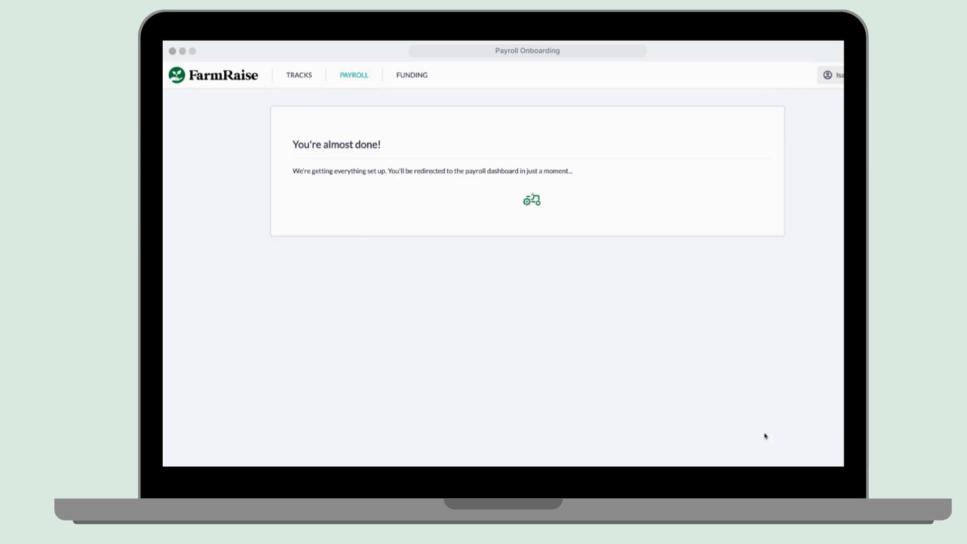